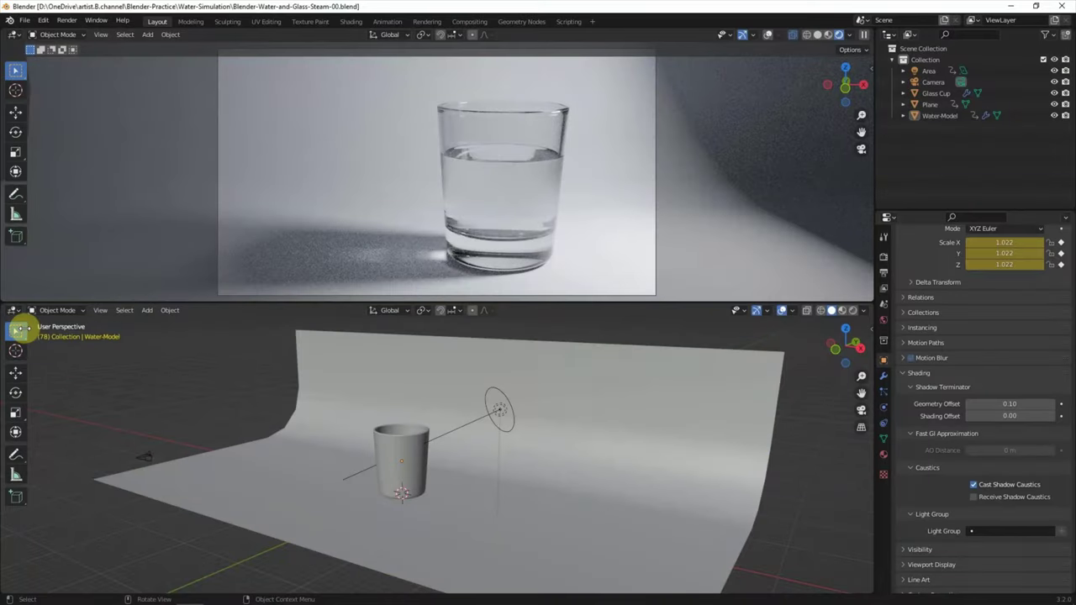
Step: Bring up the editor type choices for the lower viewport area
click(13, 310)
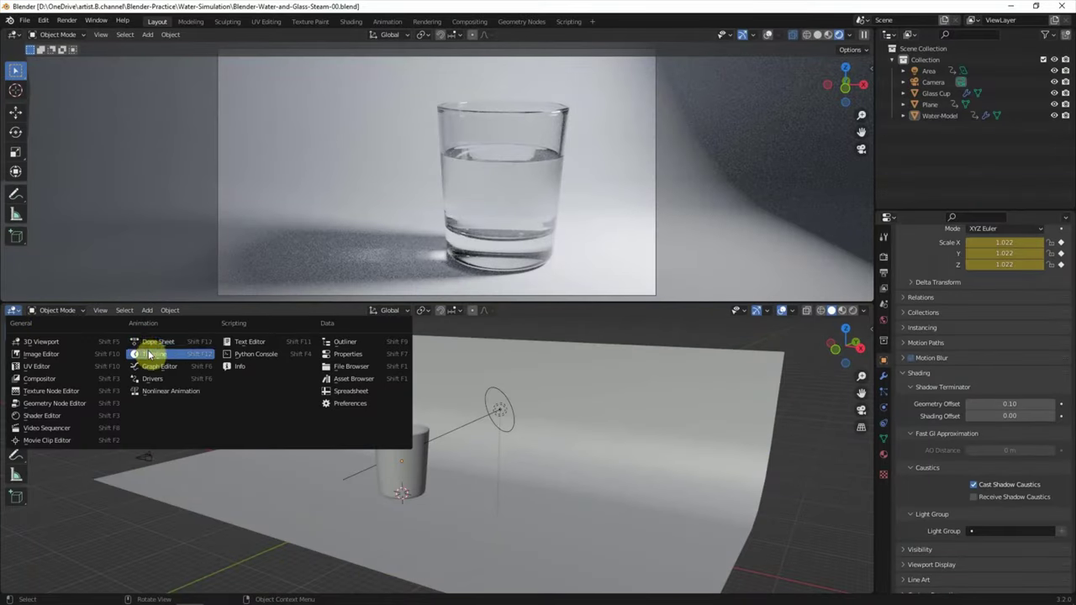
Step: Turn the lower area into a shrunken Timeline and switch the viewport to Wireframe shading
click(149, 354)
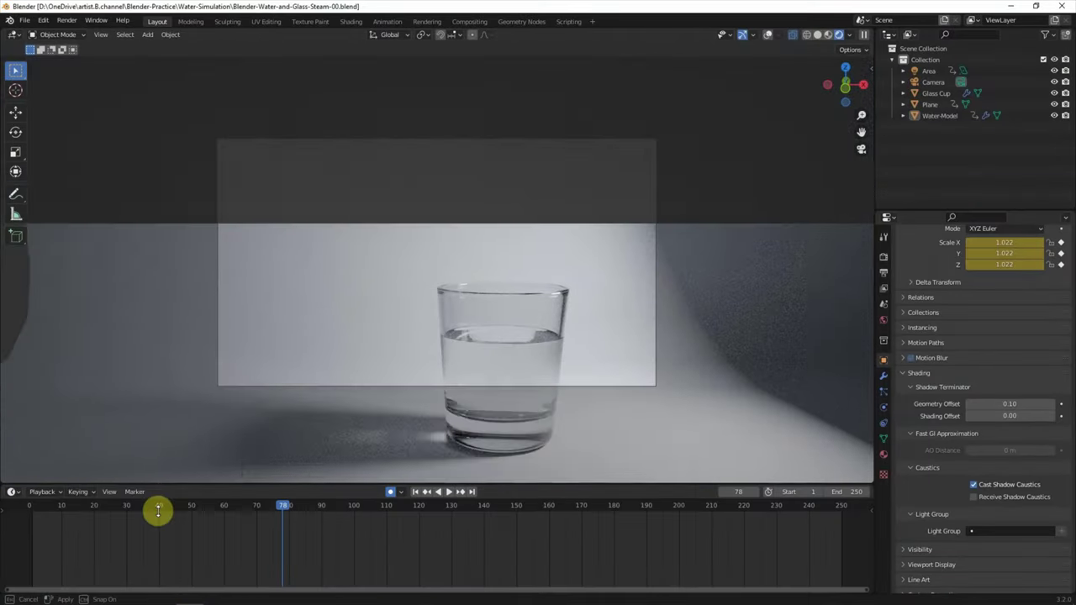
drag(162, 311, 156, 557)
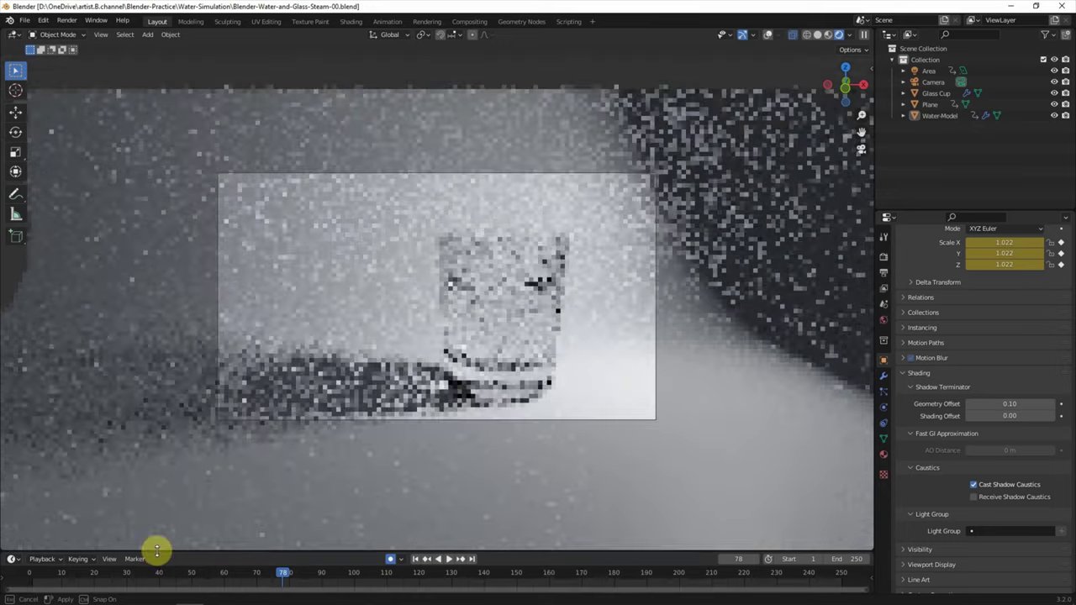
click(806, 35)
Step: Jump to frame 1 and hide Area, Camera, Glass Cup and Plane, leaving only Water-Model
middle_drag(689, 288, 642, 283)
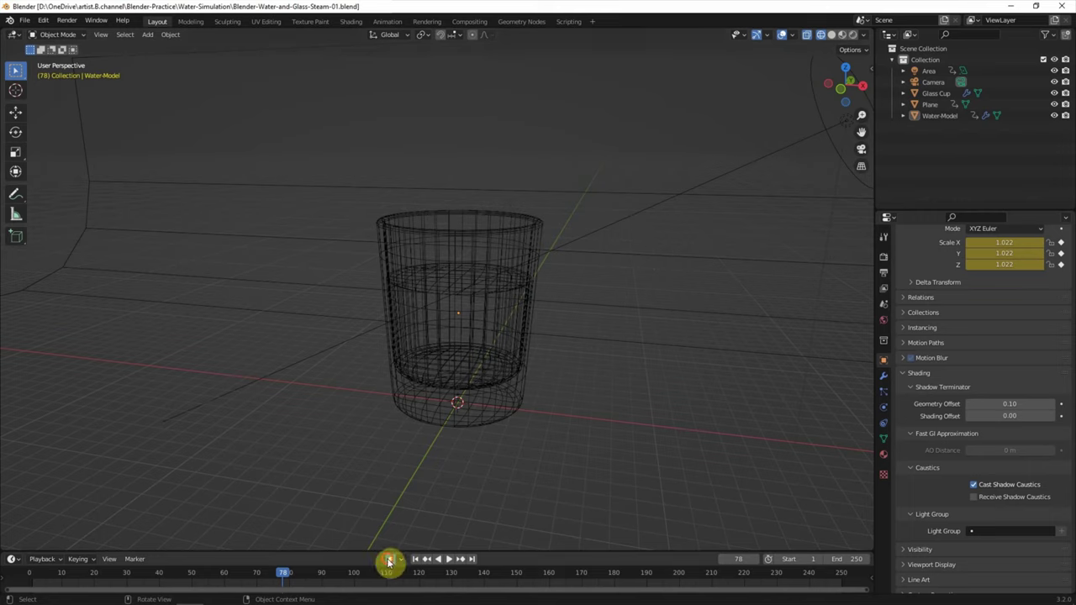
click(415, 559)
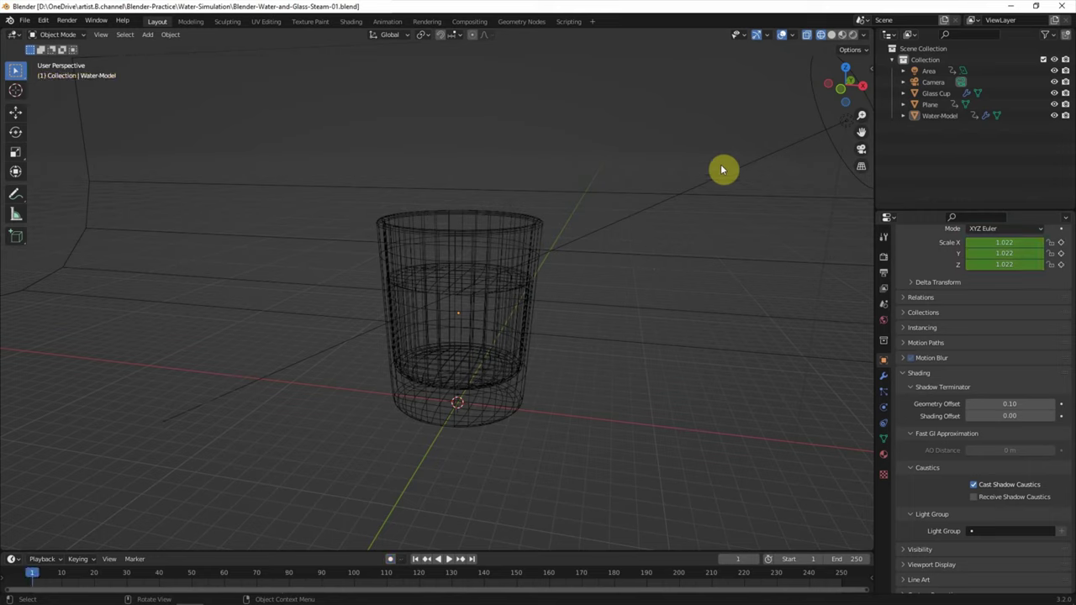
drag(1054, 70, 1053, 104)
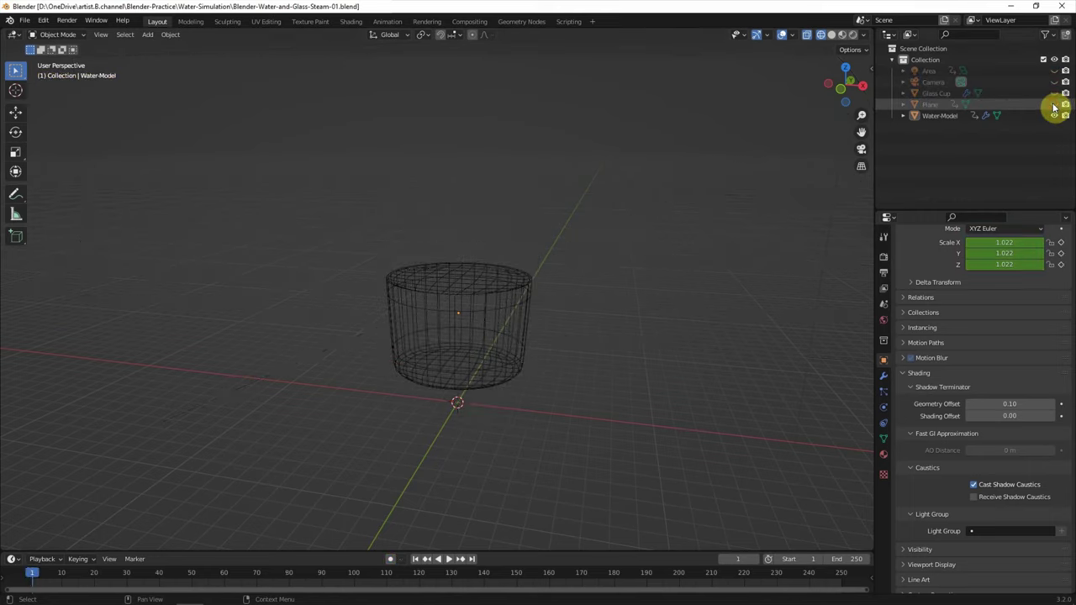
scroll(547, 331, up, 2)
Step: Add a cylinder named Smoke-Emitter and scale it up to 3.260
click(148, 35)
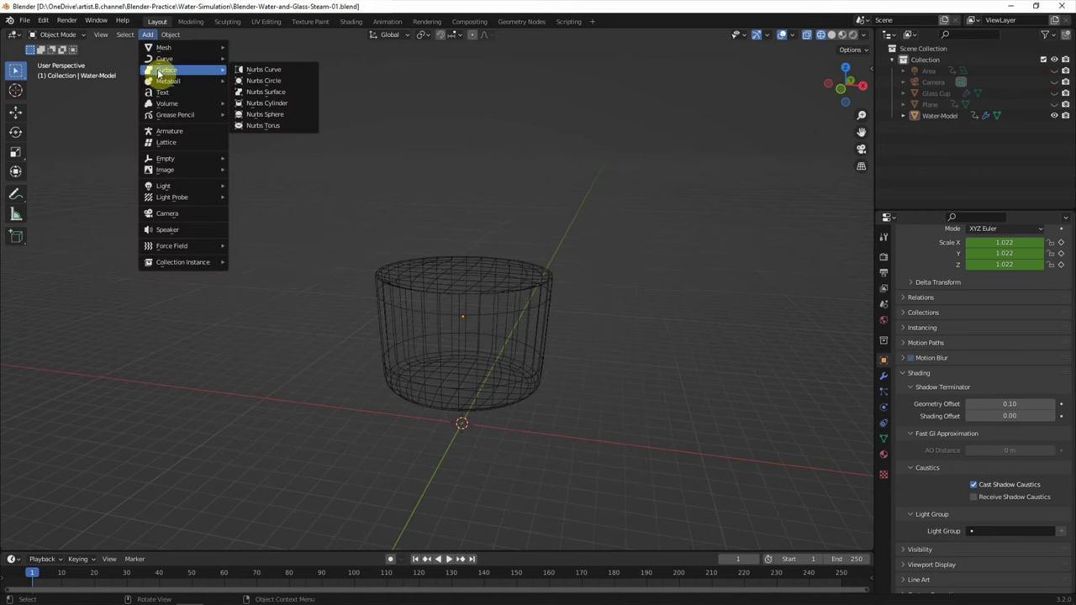
mouse_move(164, 48)
click(286, 103)
double_click(935, 92)
text(Smoke-Emitter)
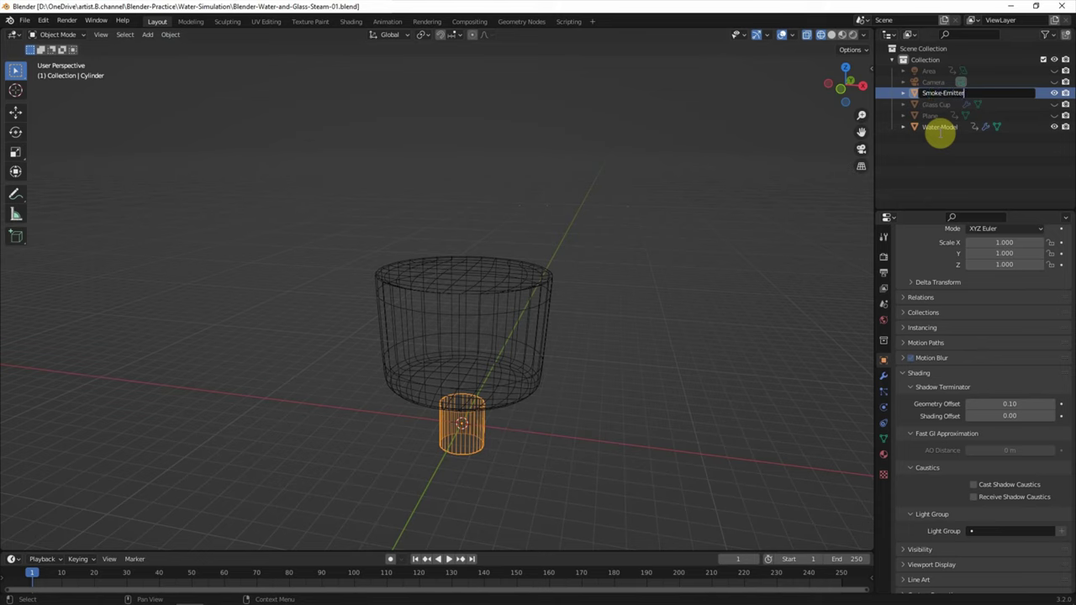
key(Return)
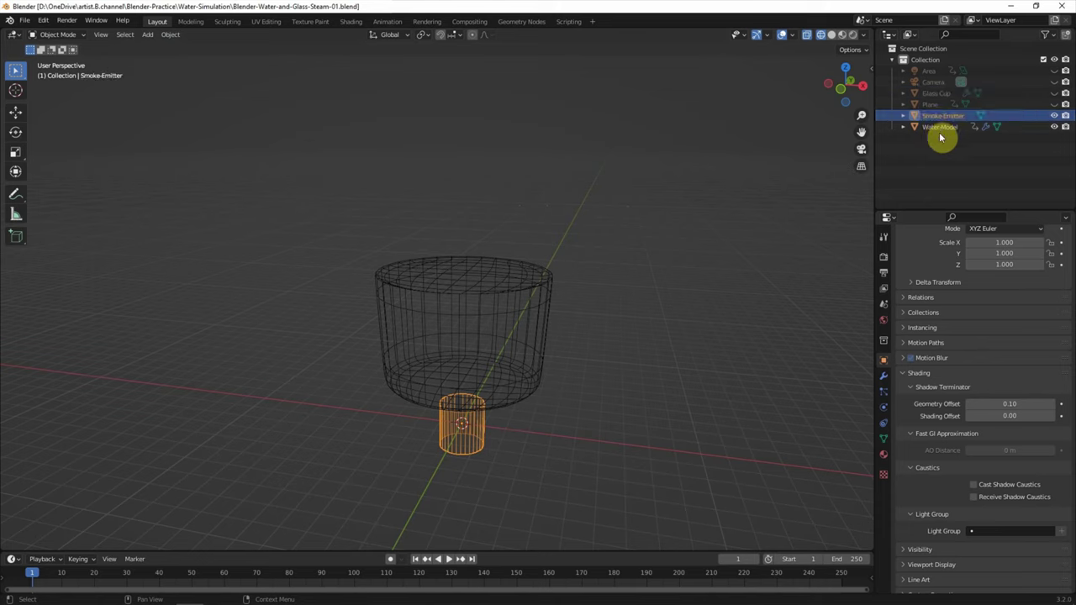
key(s)
click(600, 420)
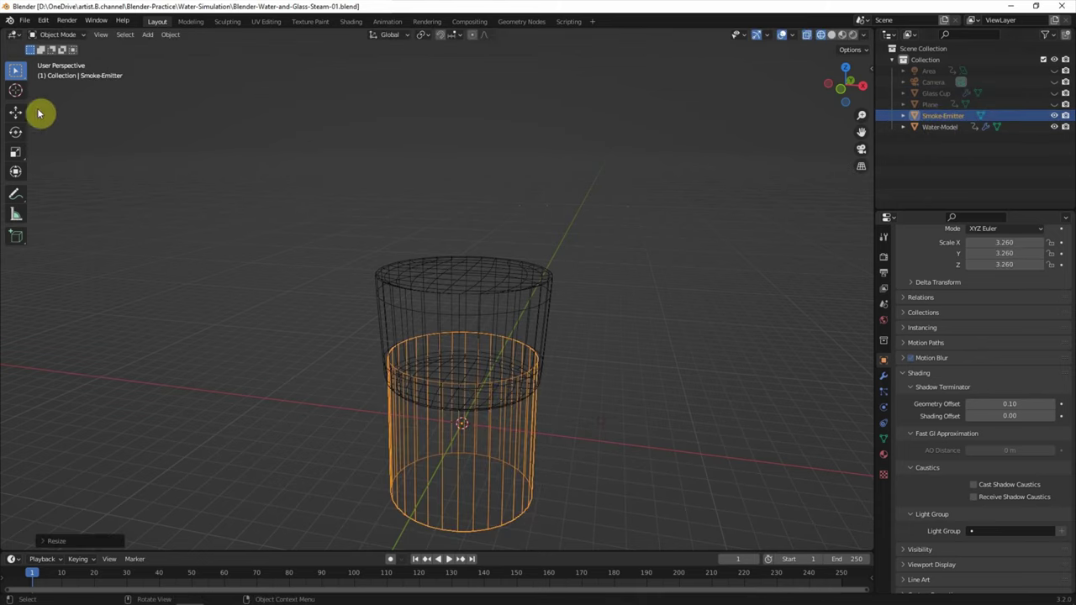
Step: In Edit Mode, delete the cylinder's lower faces (Only Faces), leaving a single ring
click(50, 34)
click(51, 53)
middle_drag(268, 252, 149, 96)
click(117, 34)
click(16, 72)
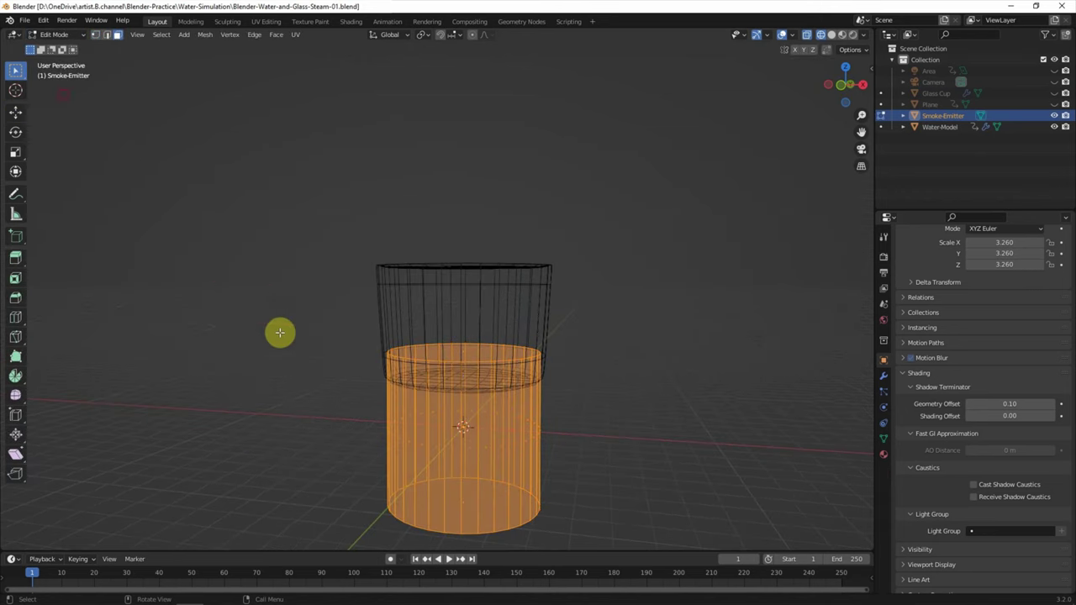
drag(337, 396, 585, 560)
key(x)
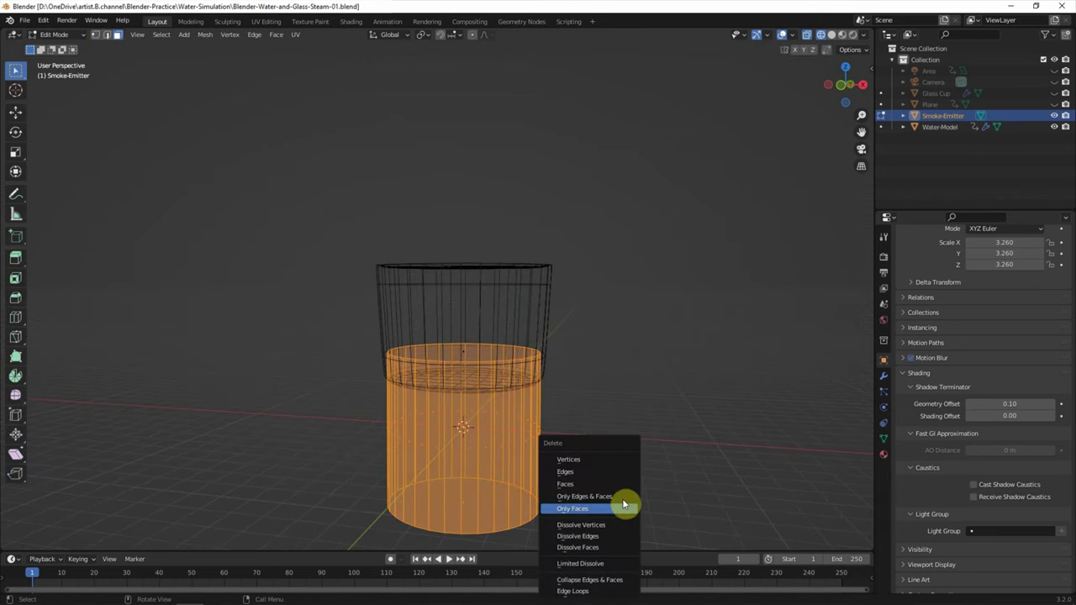
click(620, 508)
click(54, 35)
Step: Raise the emitter ring up to the water surface with the Move gizmo
click(76, 43)
click(16, 111)
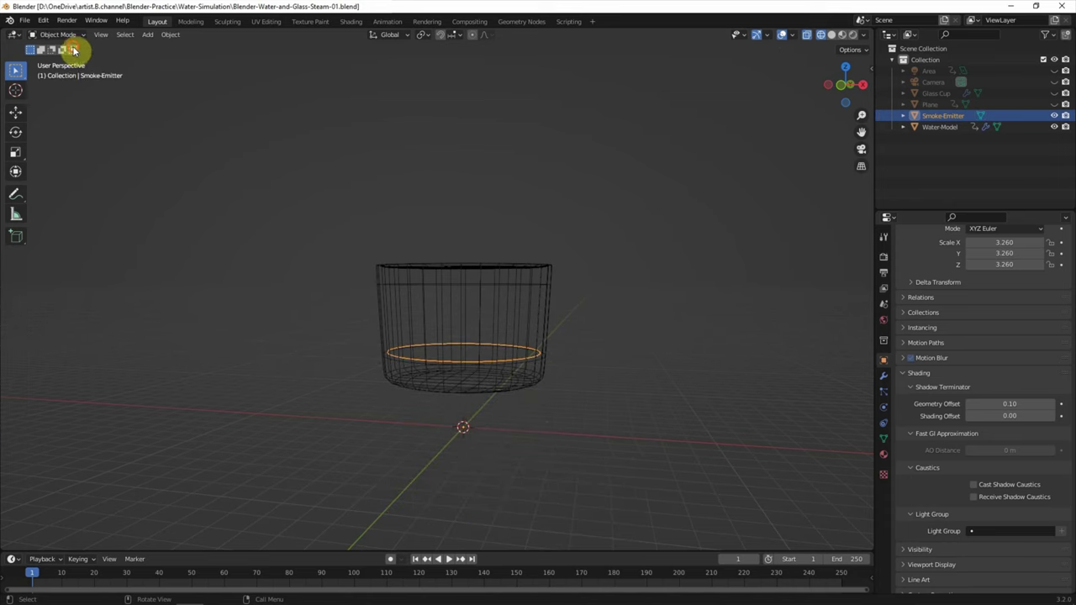
middle_drag(274, 185, 264, 194)
drag(473, 389, 456, 300)
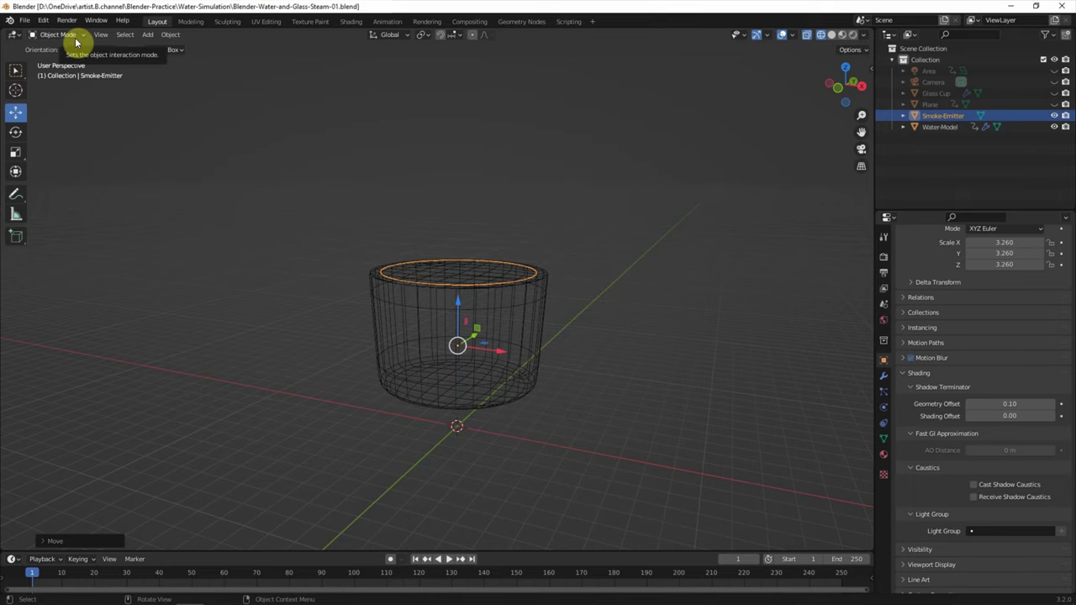
Step: Add a cube and scale it up to 14.944 around the glass
click(148, 34)
click(243, 59)
click(836, 91)
key(s)
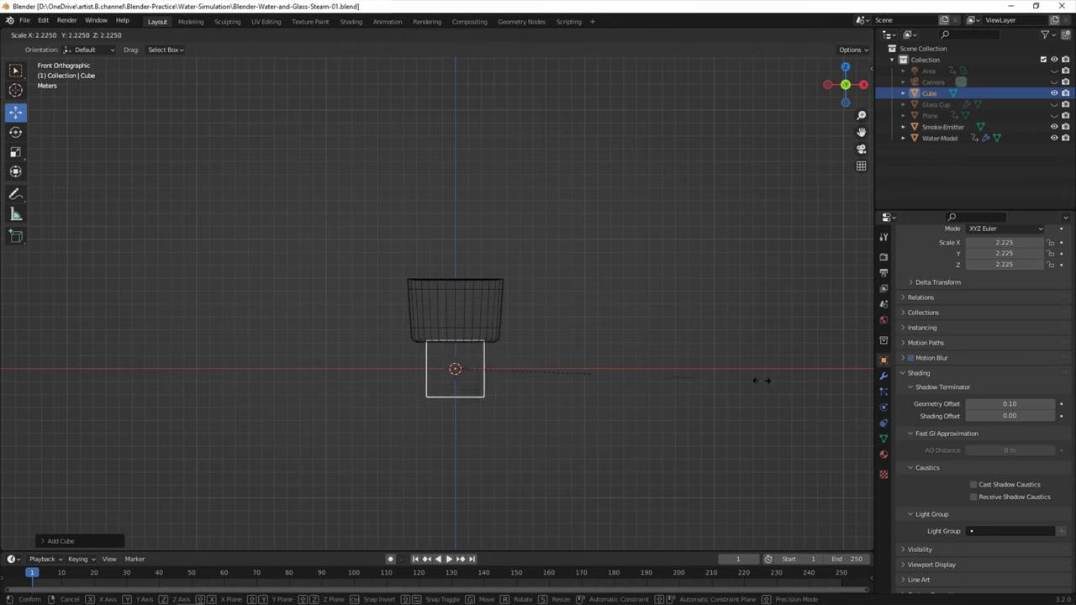
click(641, 385)
key(s)
click(691, 385)
Step: Lift the cube on Z to enclose the glass and rename it Smoke-Domain
drag(456, 324, 452, 120)
middle_drag(452, 120, 527, 276)
double_click(928, 92)
text(Smoke-Domain)
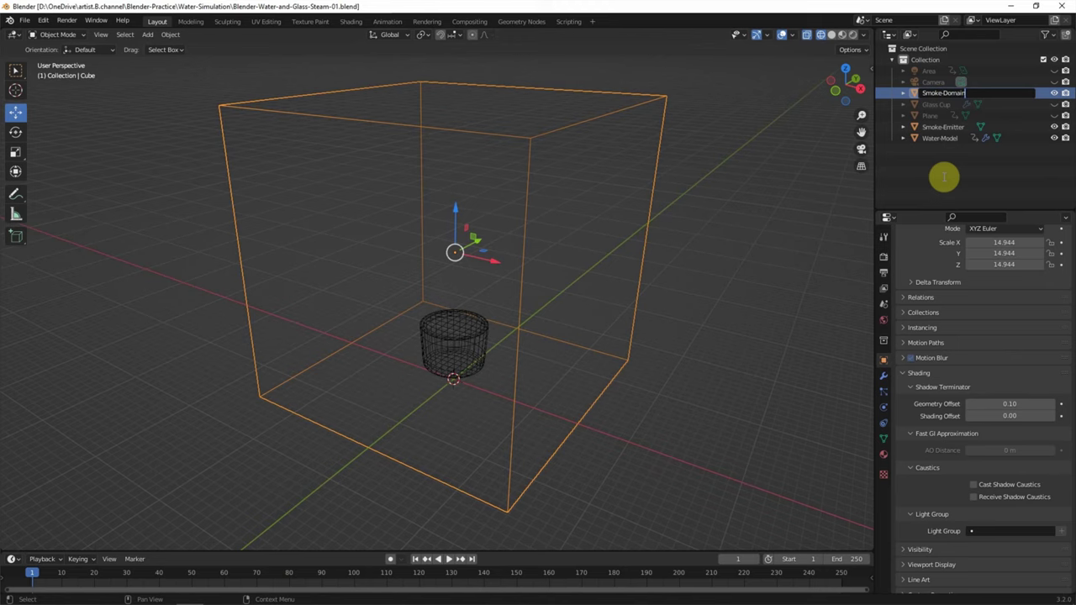
key(Return)
click(717, 276)
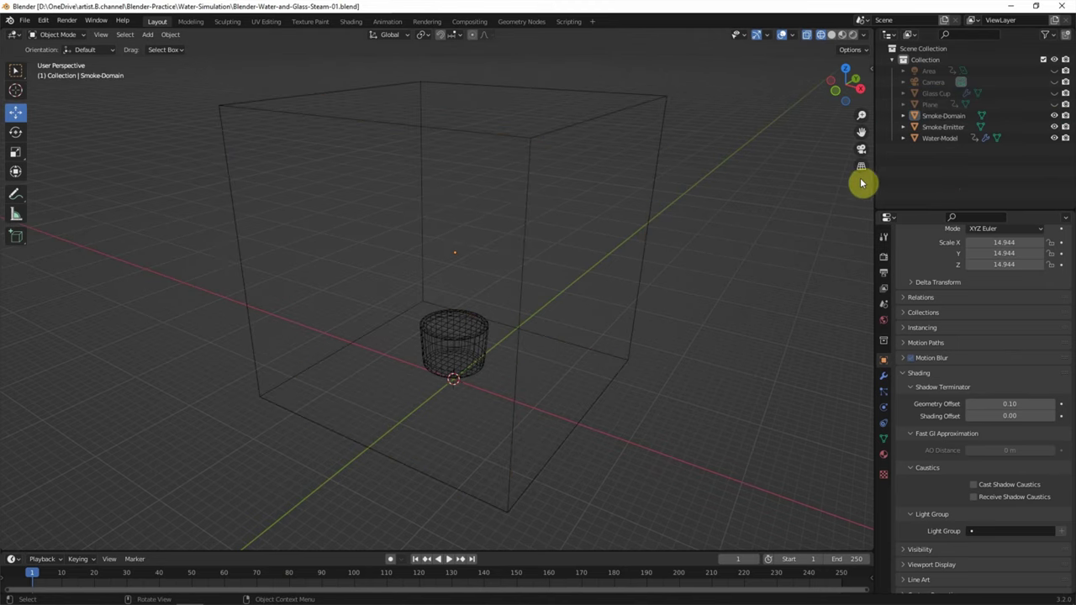
Step: Hide Water-Model and select only Smoke-Emitter in the Outliner
click(1054, 138)
click(943, 115)
shift+click(943, 126)
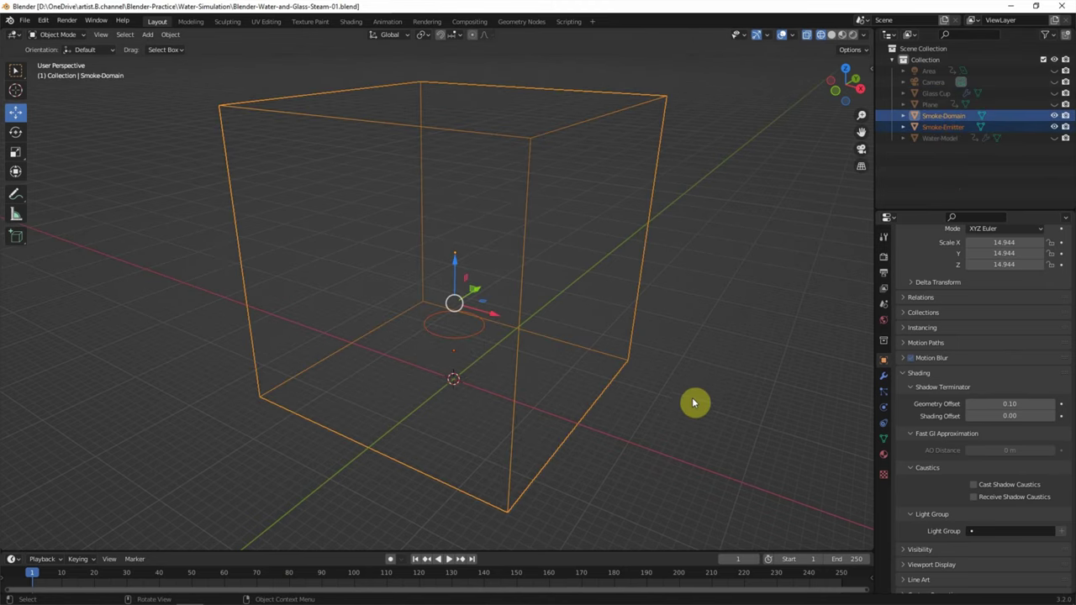
click(15, 70)
click(941, 126)
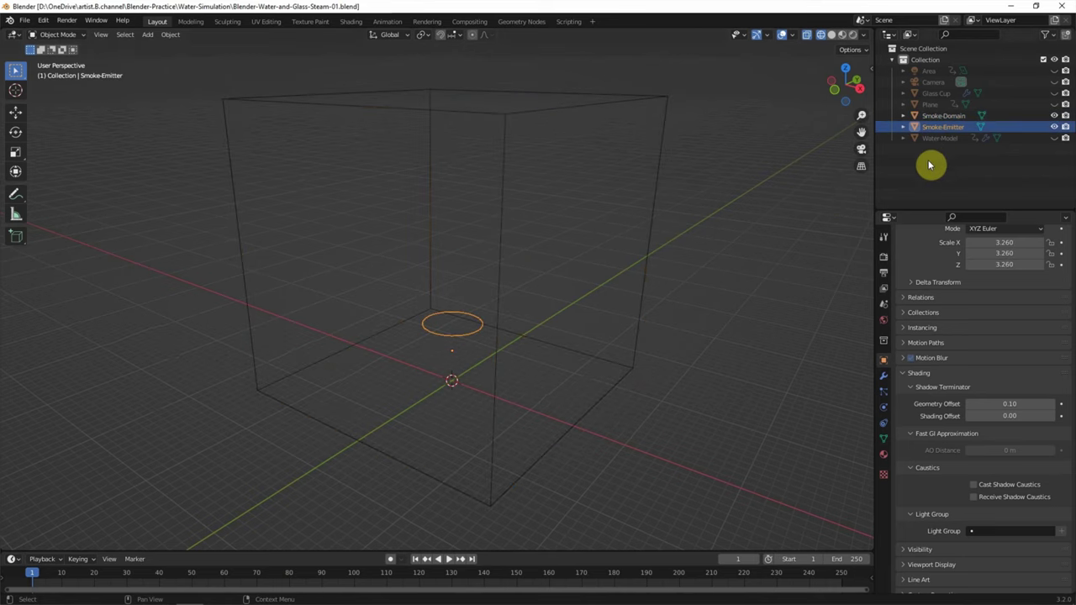
Step: Give Smoke-Emitter Fluid physics as a Flow with Flow Type Smoke and Flow Behavior Inflow
click(883, 407)
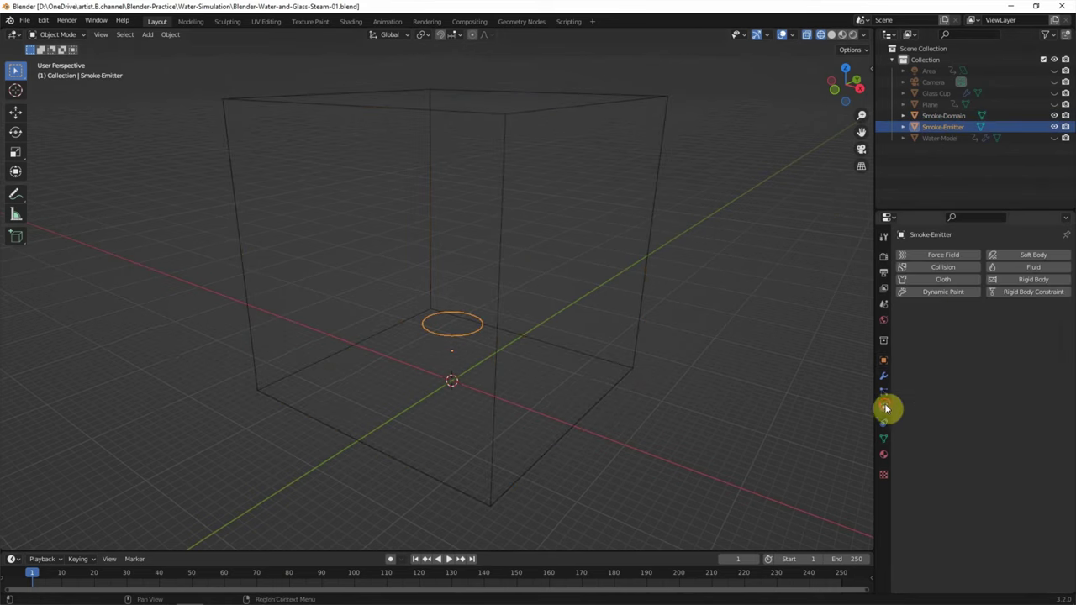
click(1049, 269)
click(1039, 327)
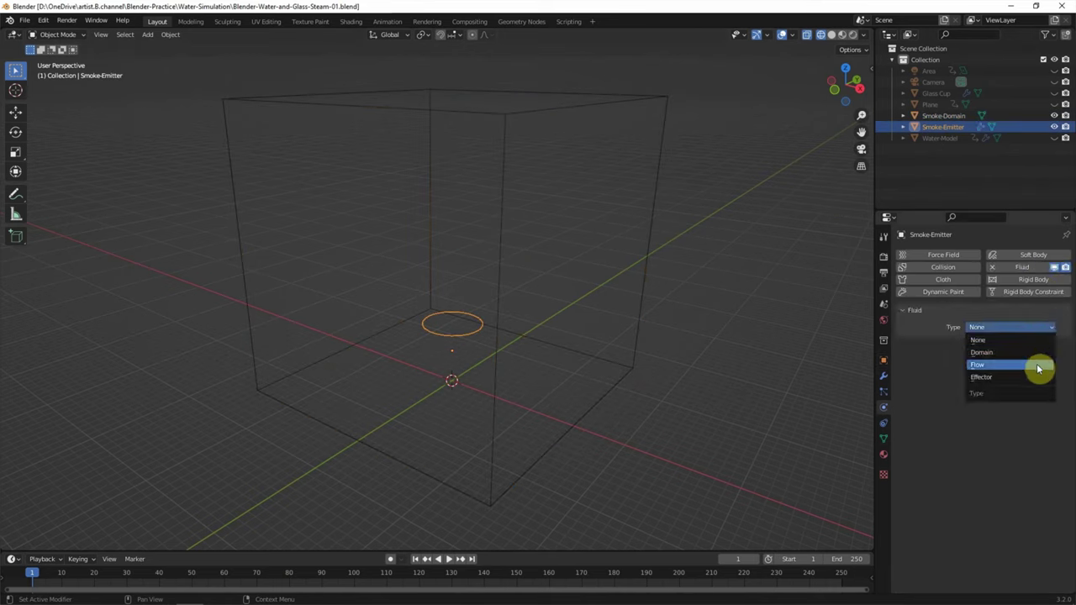
click(1038, 366)
click(1012, 375)
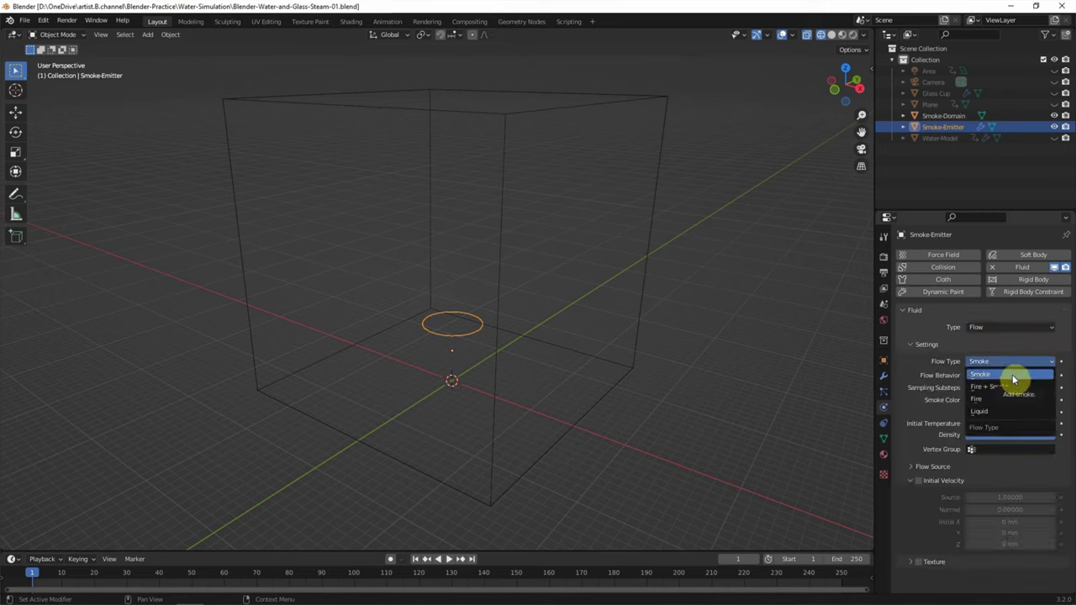
click(1013, 378)
click(1013, 376)
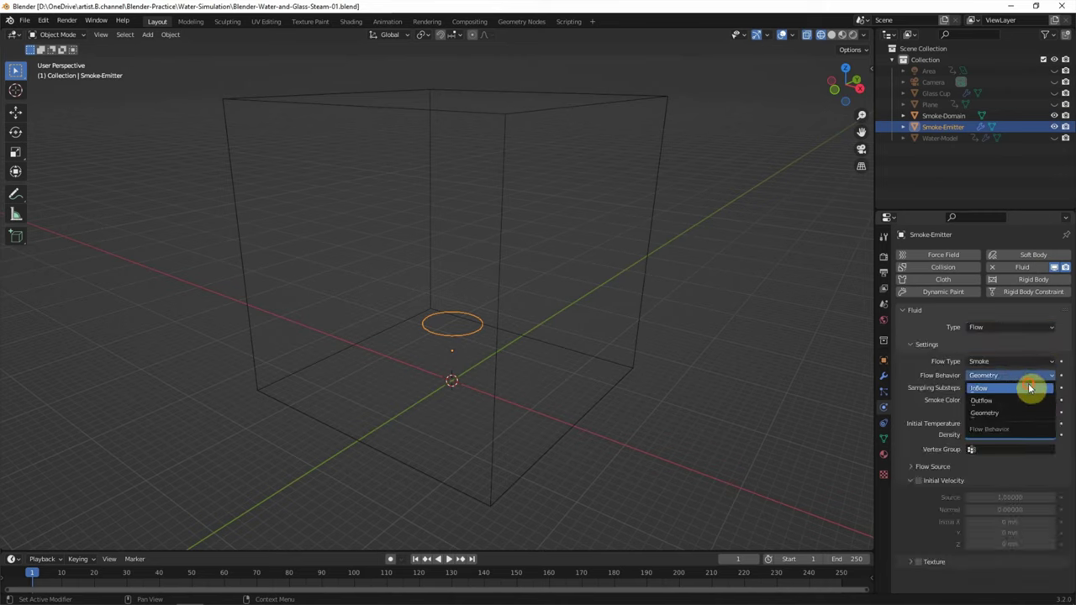
click(1030, 388)
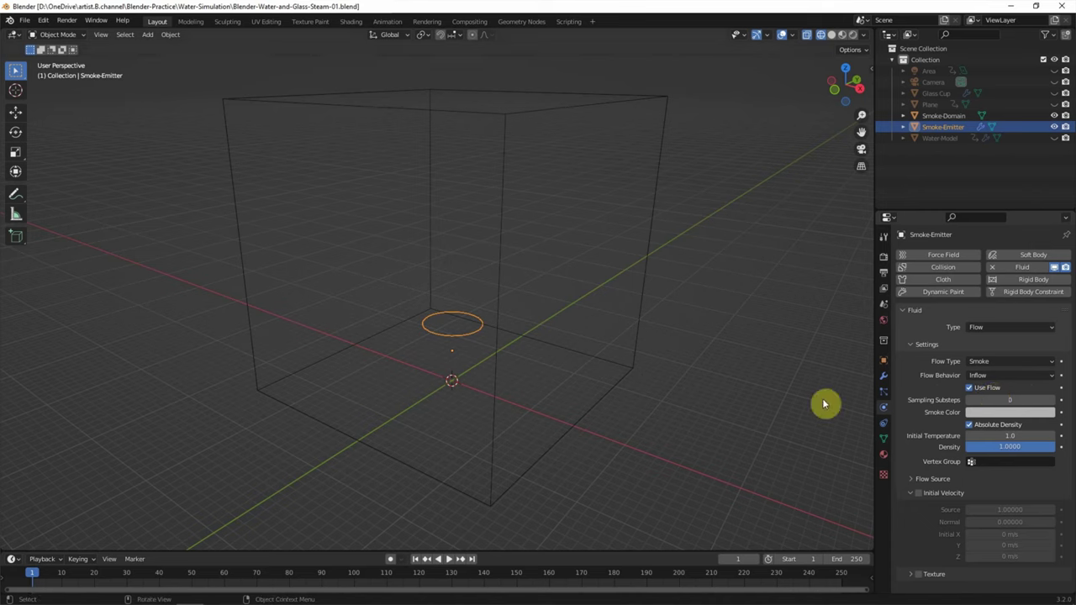
click(670, 356)
click(642, 344)
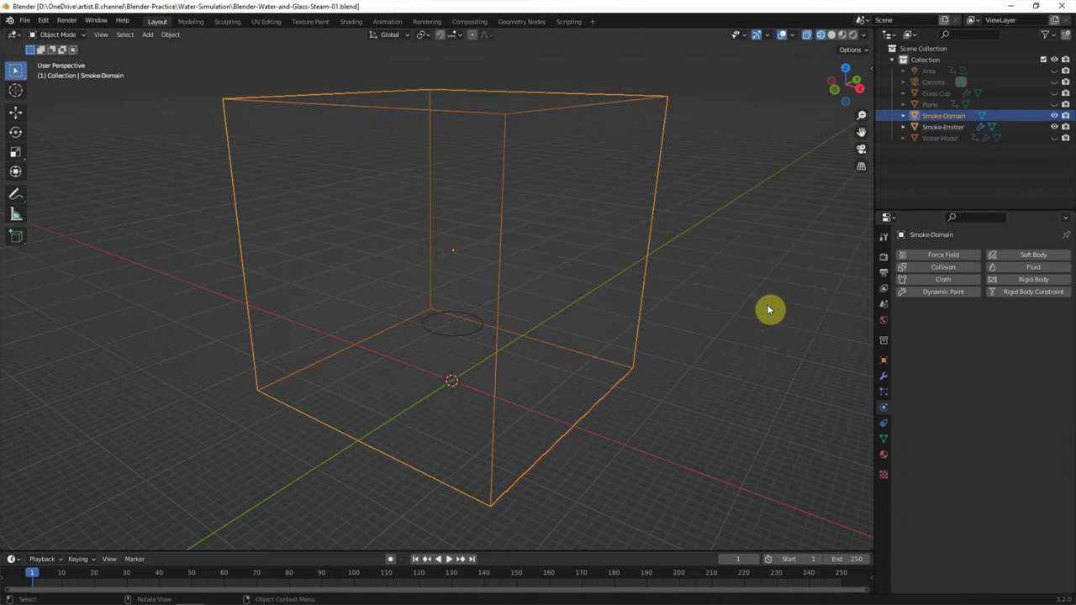
Step: Add Fluid physics to Smoke-Domain and set its type to Domain
click(1040, 269)
click(1011, 327)
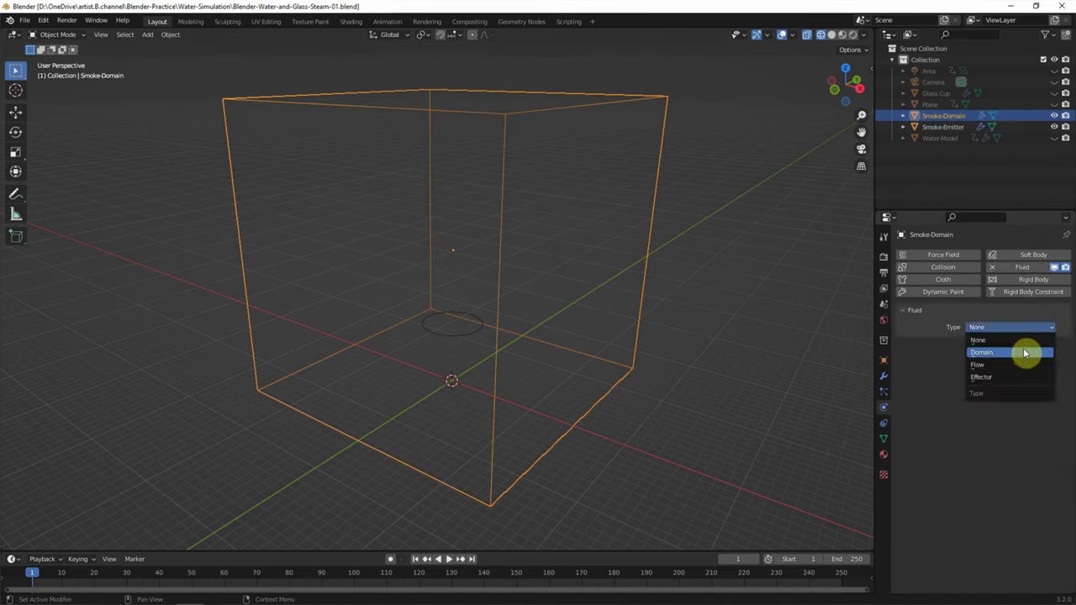
click(1024, 353)
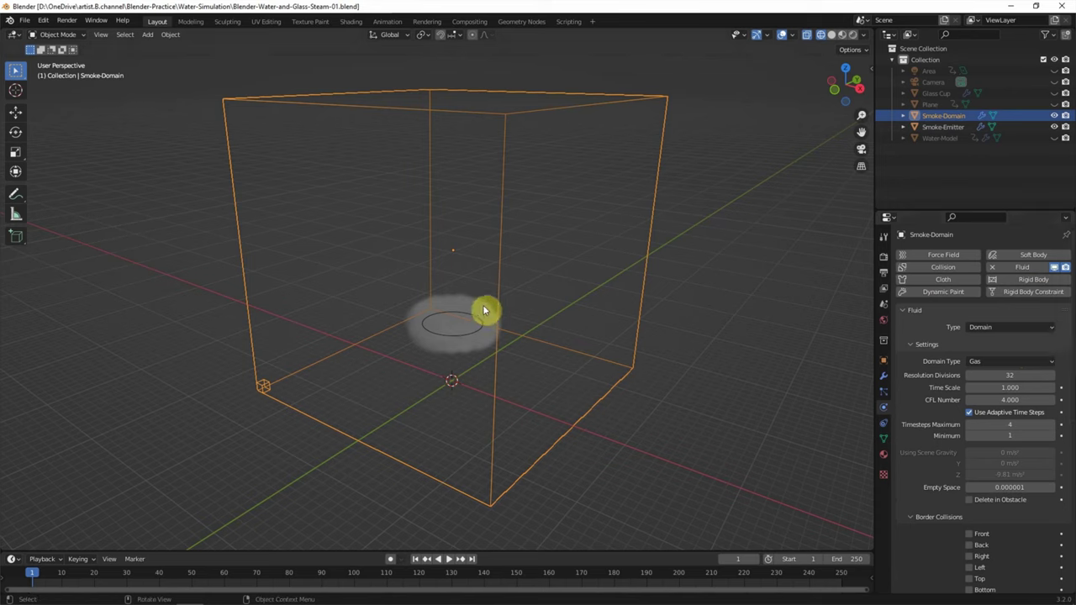
Step: Play the simulation to preview the rising smoke, rewind to frame 1, and select Smoke-Emitter
scroll(908, 504, down, 8)
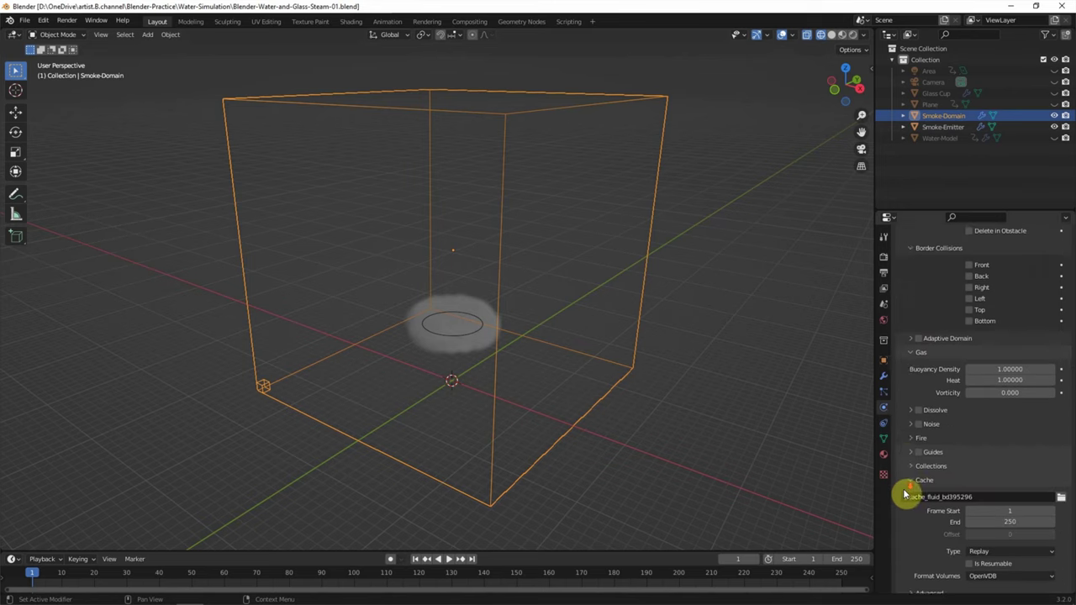
click(450, 559)
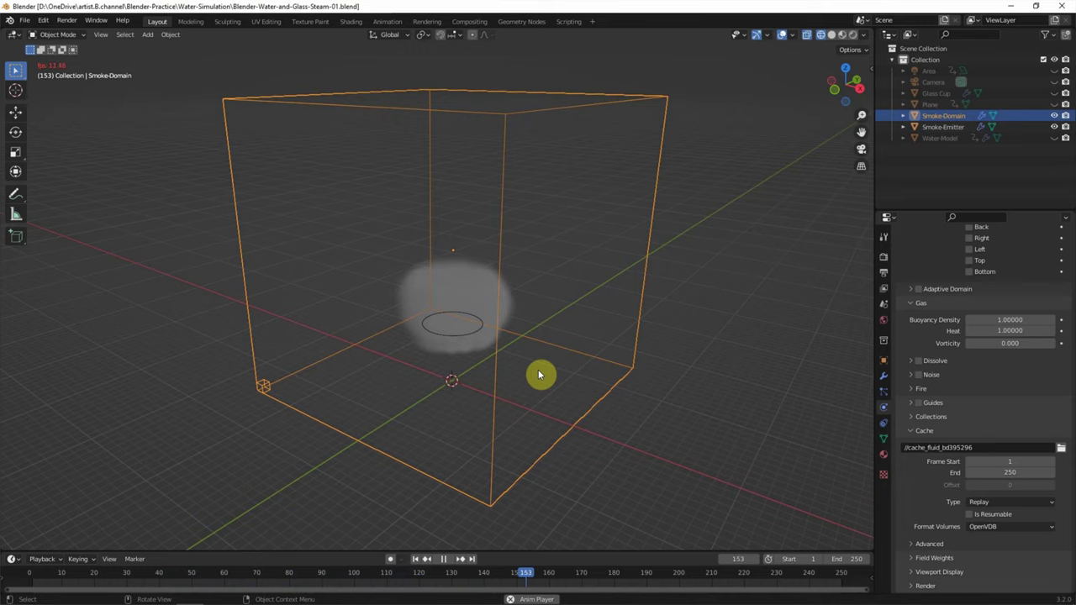
click(443, 558)
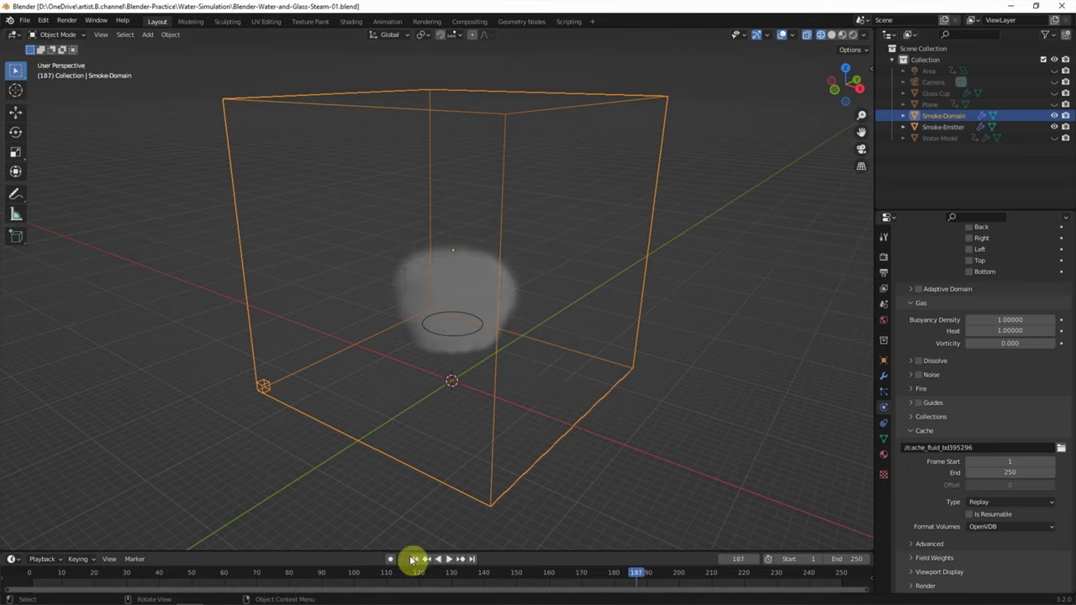
click(415, 559)
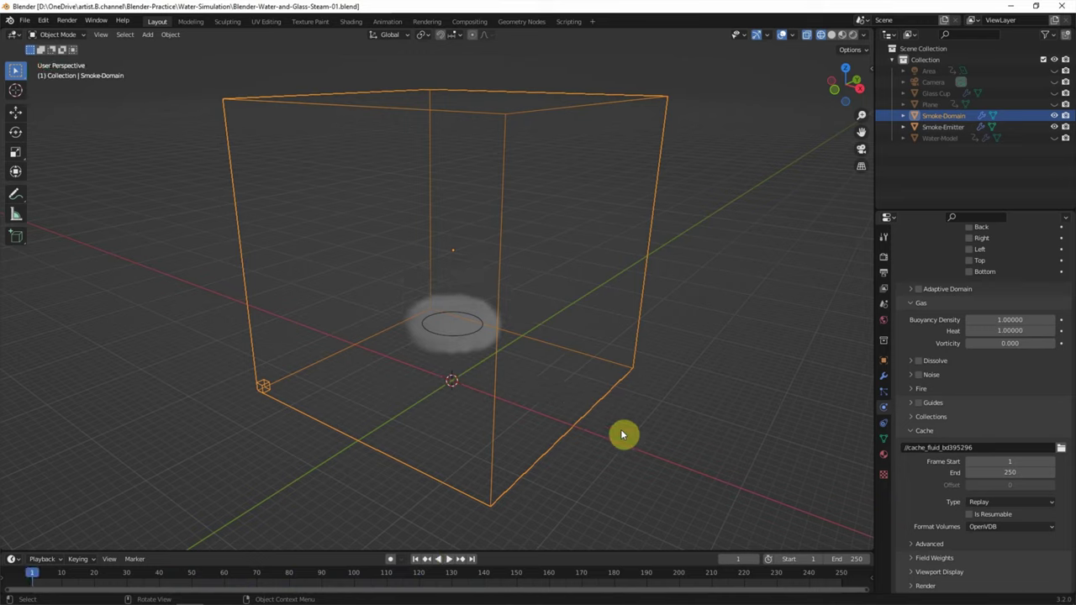
click(462, 332)
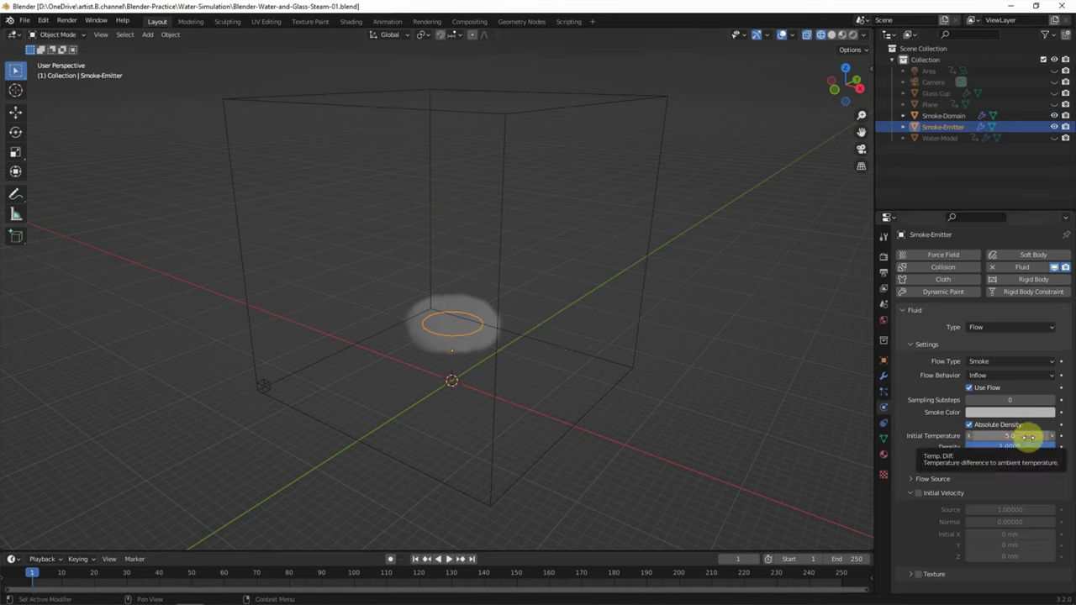
Step: Set Smoke-Emitter's Initial Temperature to 10 and its Flow Source Surface Emission to 0.5
drag(1027, 436, 1040, 436)
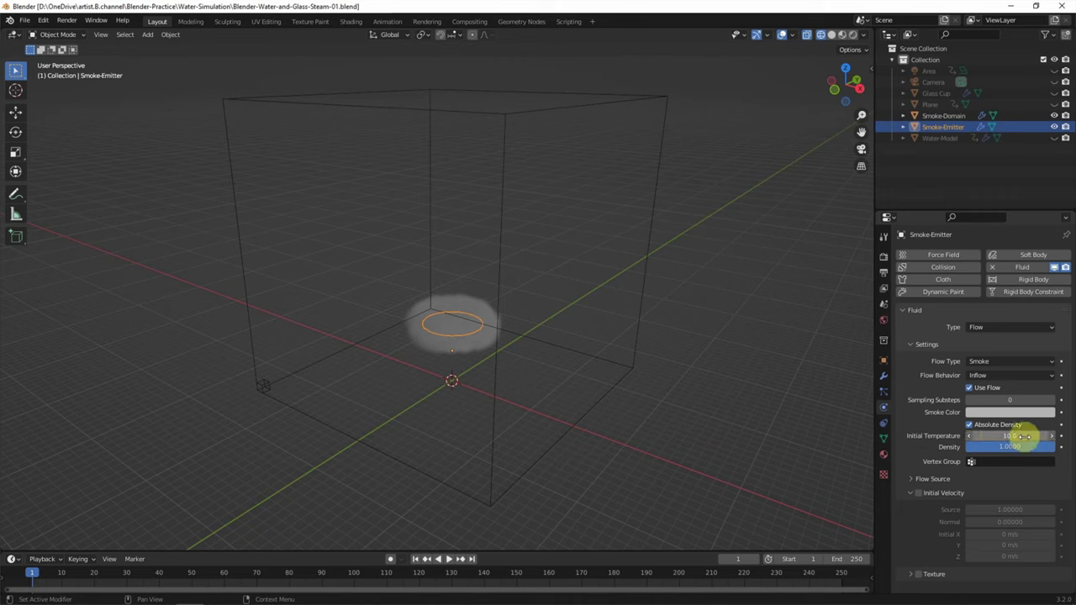
click(912, 479)
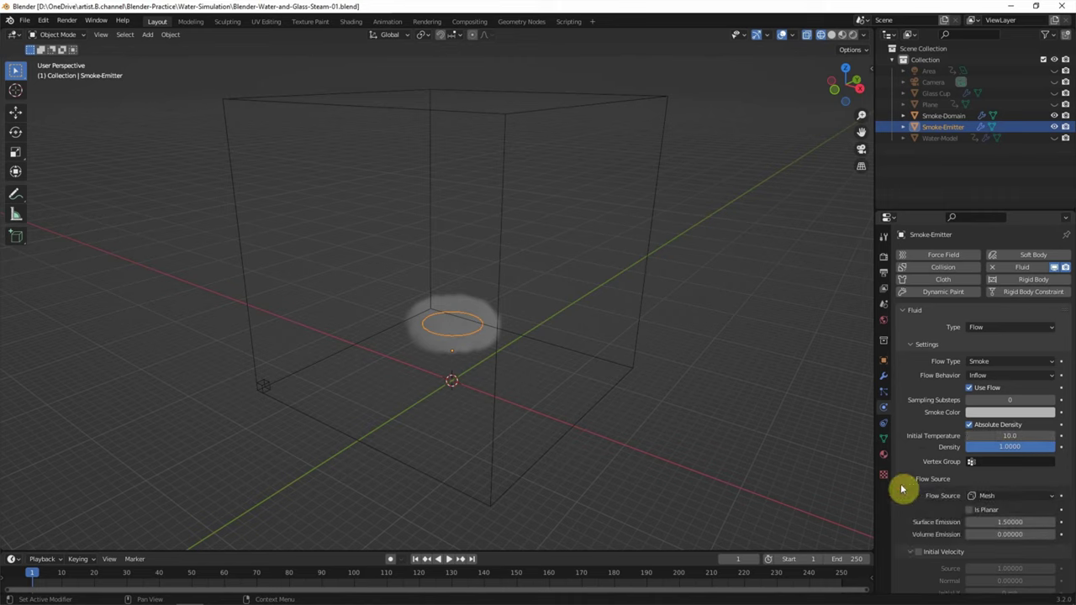
scroll(925, 487, down, 2)
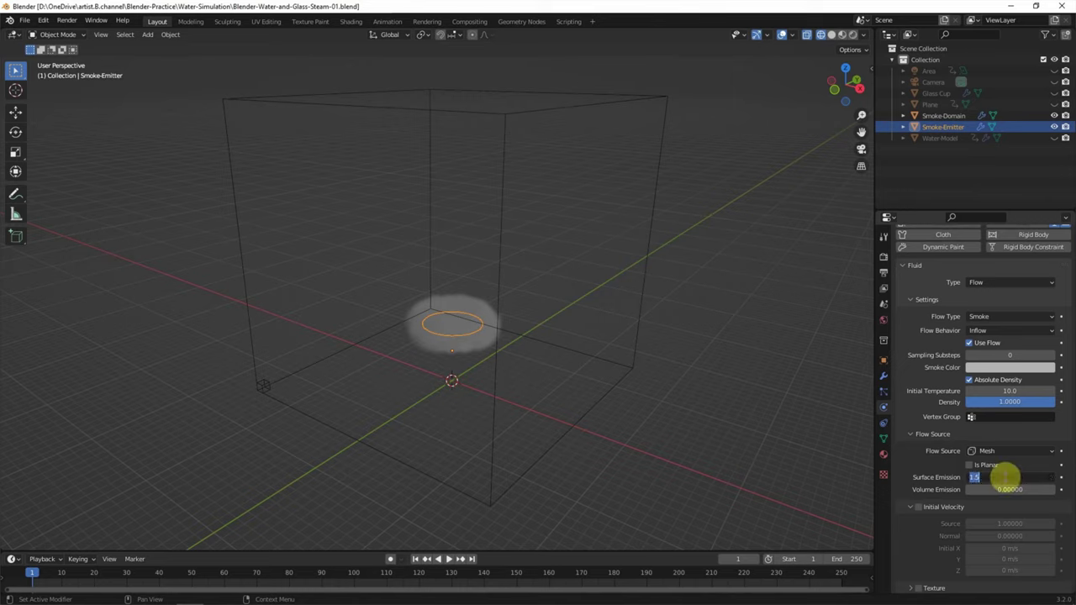
drag(1004, 476, 912, 475)
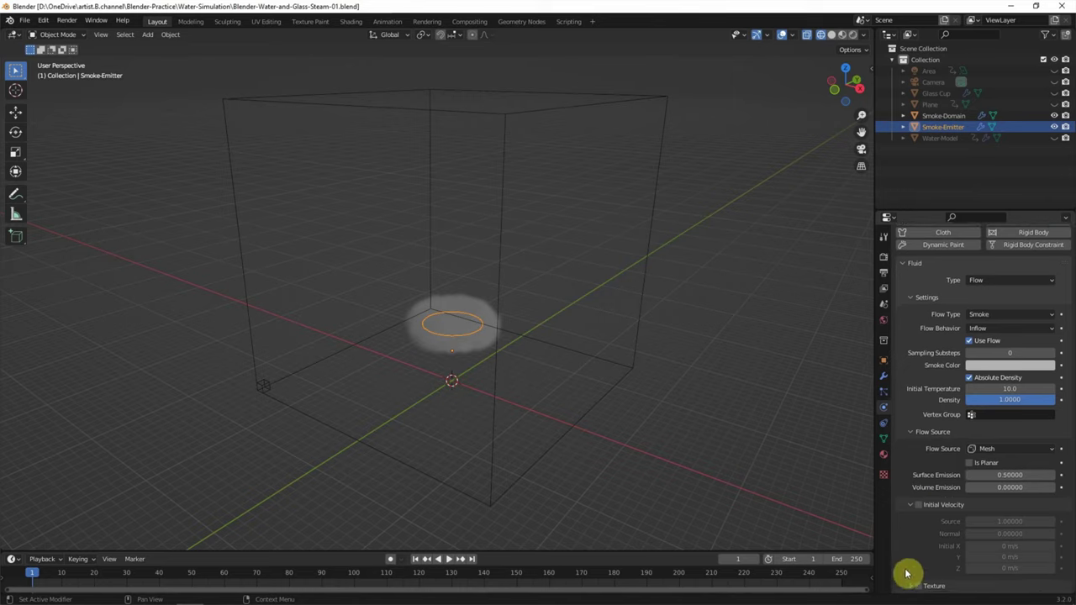
Step: Create a new Clouds texture for the emitter with Contrast 5
scroll(914, 567, down, 3)
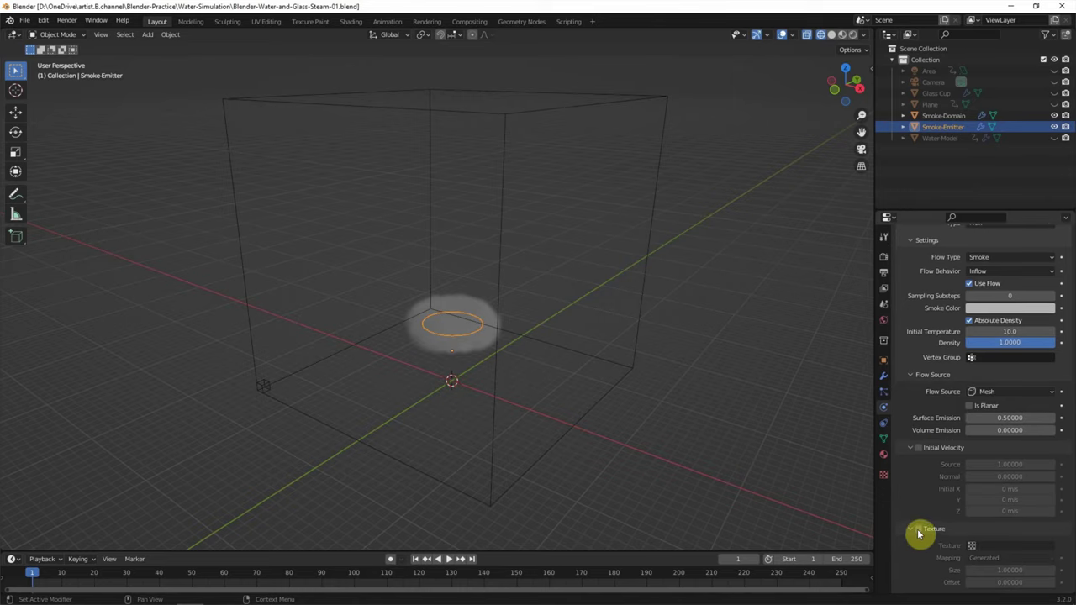
click(884, 475)
click(960, 273)
click(1004, 289)
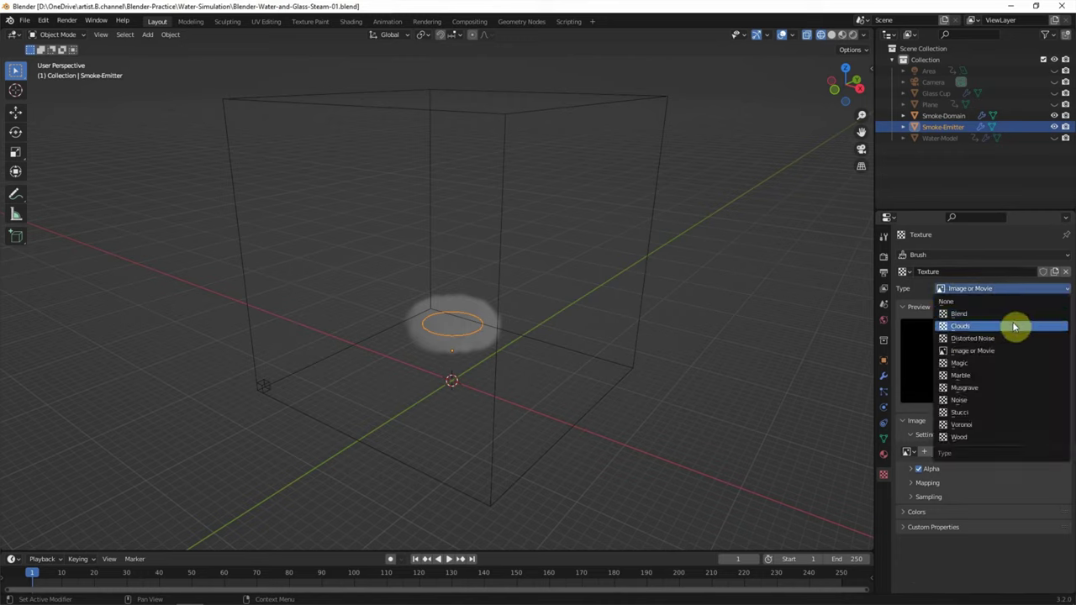
click(1015, 326)
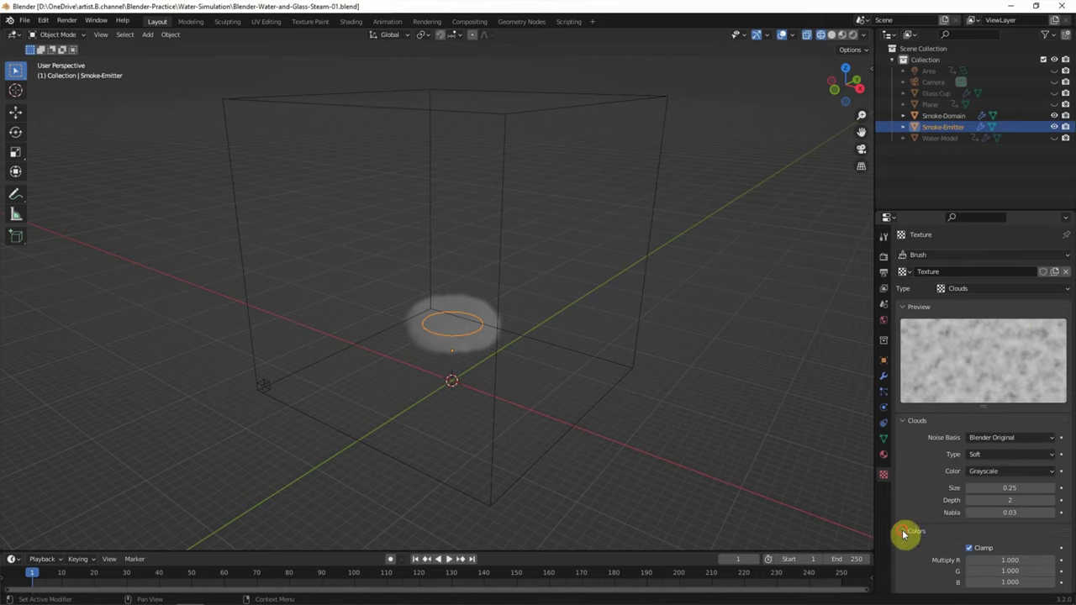
scroll(967, 538, down, 2)
click(988, 543)
text(5)
key(Return)
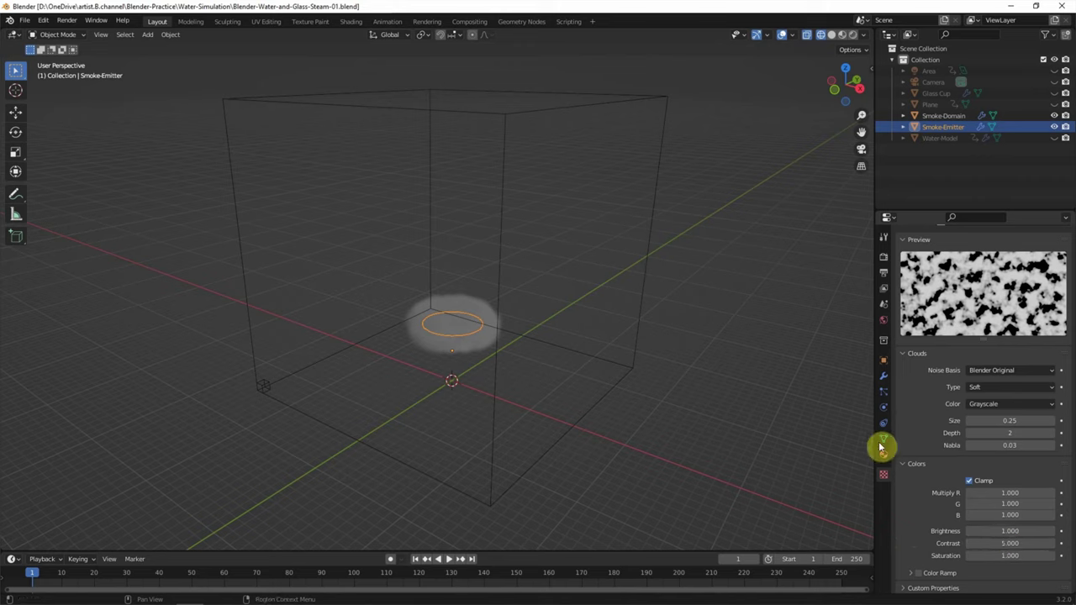
Step: Enable Texture on the emitter's flow, assign the Clouds texture, and keyframe its offset at frame 1
click(883, 407)
scroll(913, 526, down, 2)
click(916, 529)
click(971, 546)
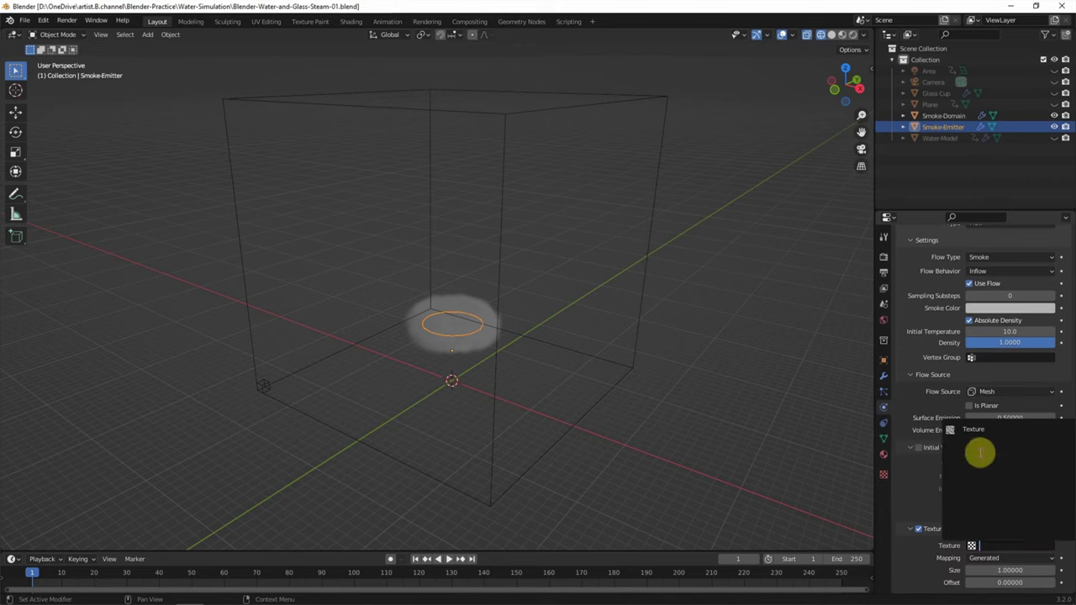
click(985, 429)
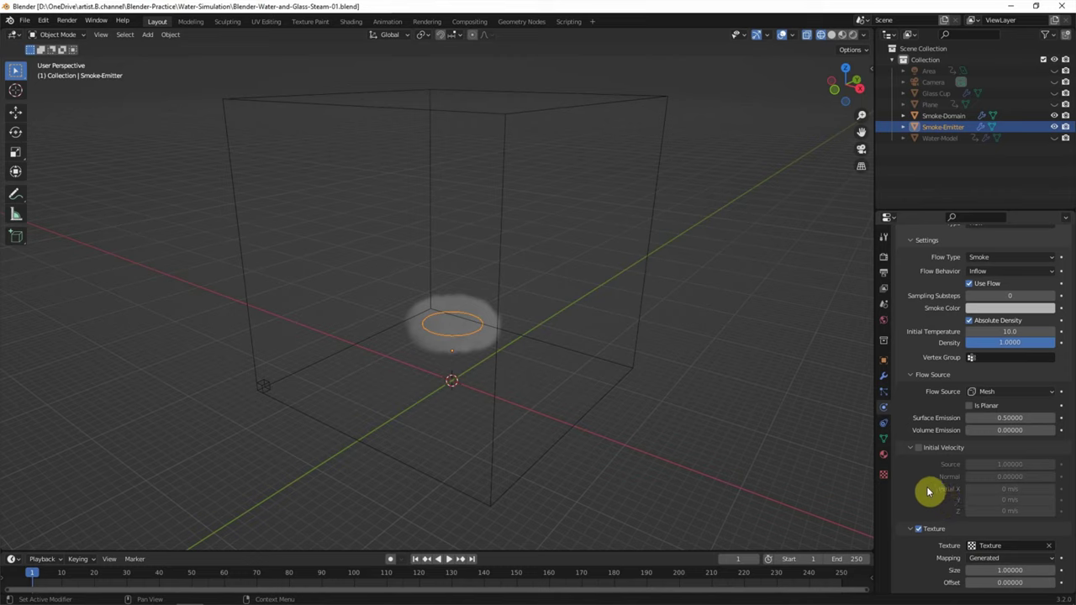
click(1062, 584)
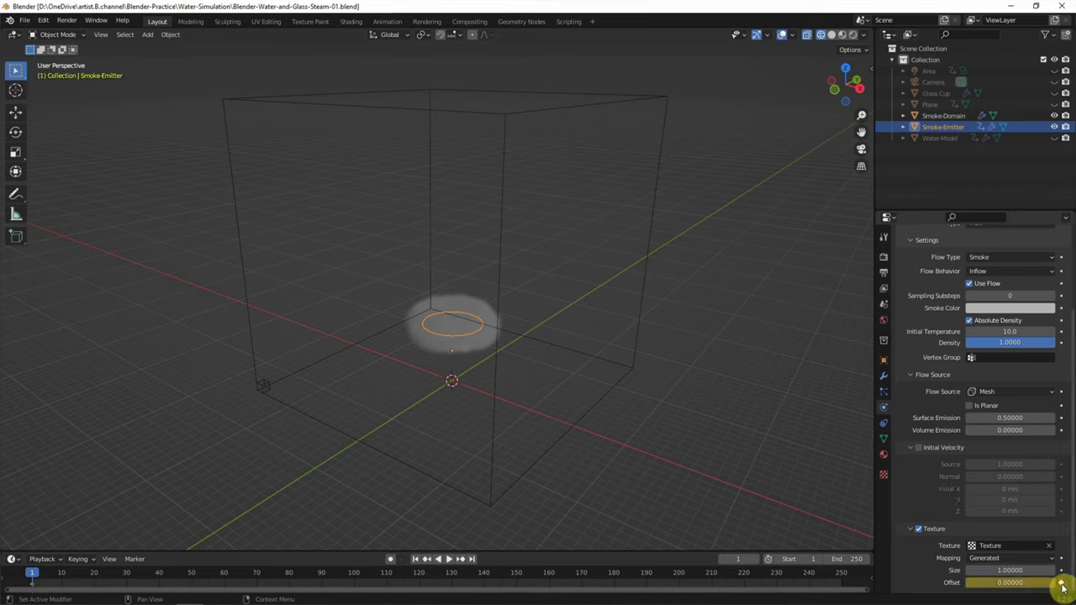
Step: Keyframe the texture offset at 1.5 on frame 250, then return to frame 1 and select Smoke-Domain
key(space)
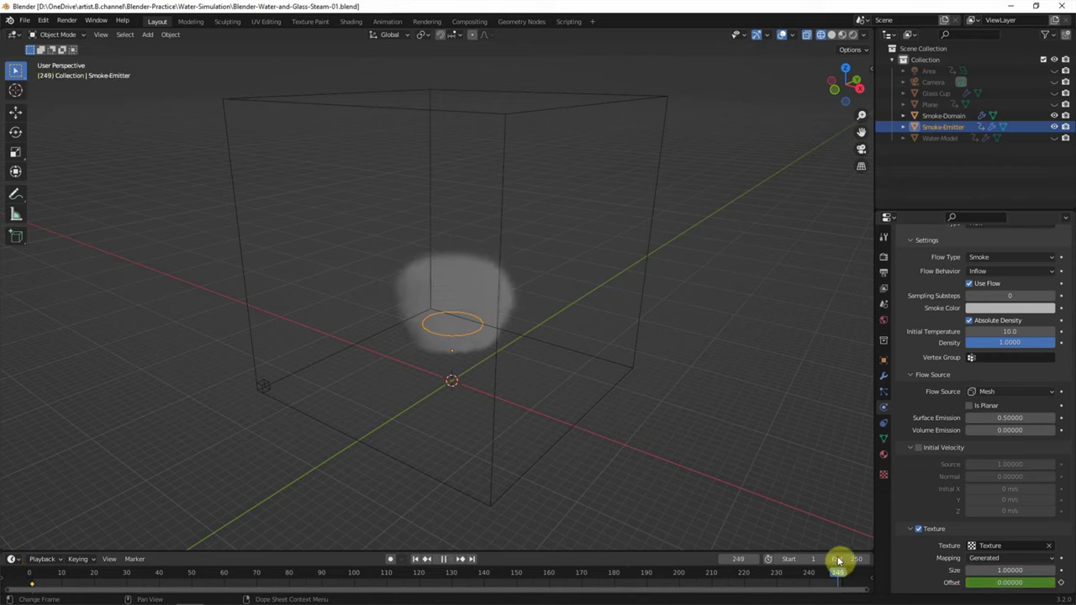
double_click(1017, 582)
key(Return)
click(1062, 582)
click(414, 559)
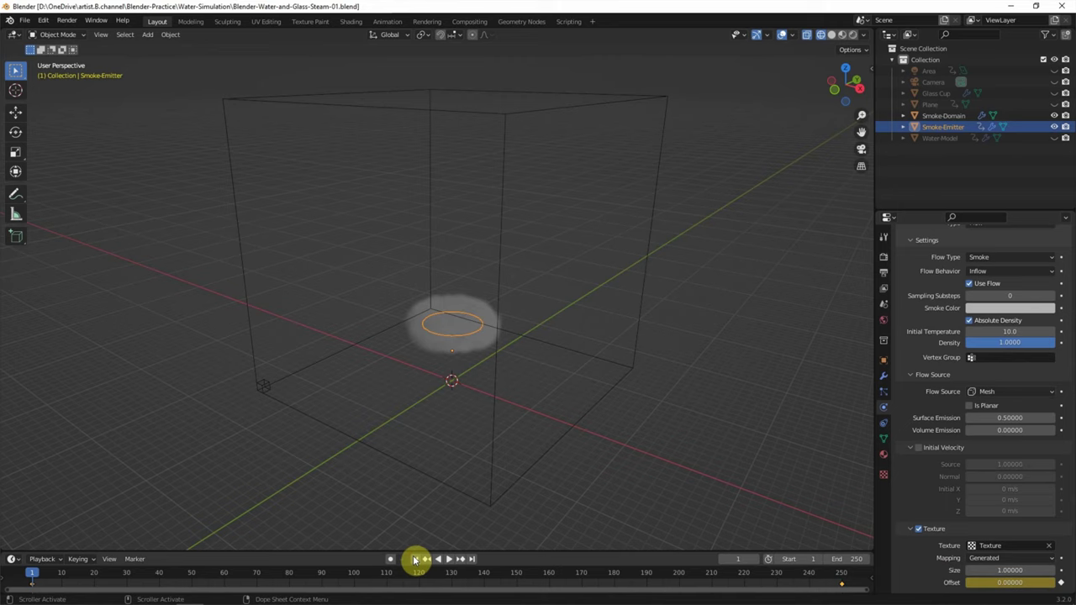
click(264, 388)
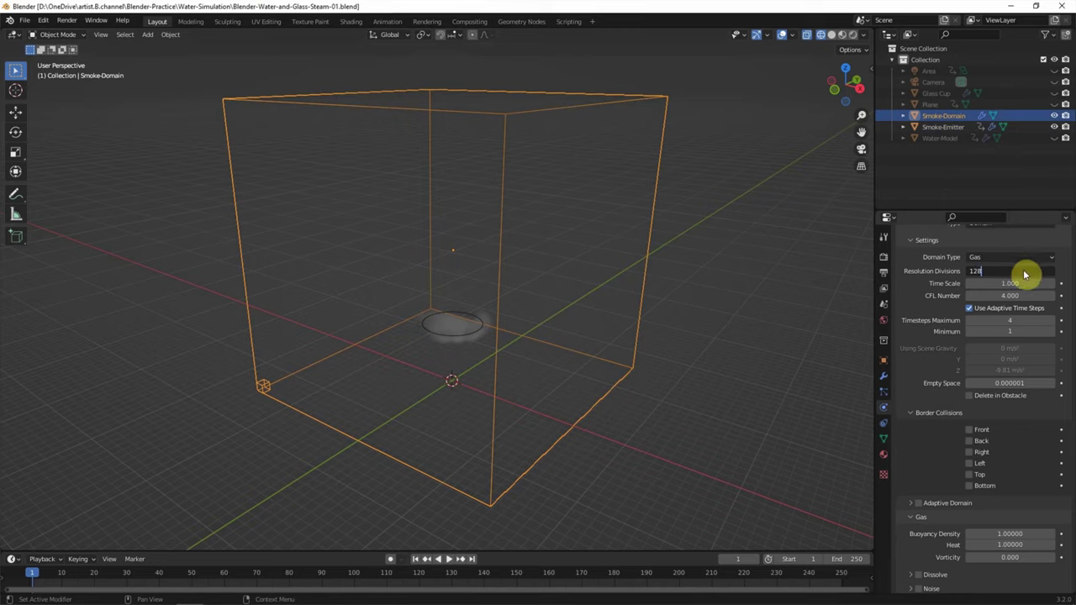
Step: Set the domain's Resolution Divisions to 128 and turn on Adaptive Domain
key(Return)
scroll(913, 412, down, 3)
scroll(912, 420, down, 2)
click(918, 369)
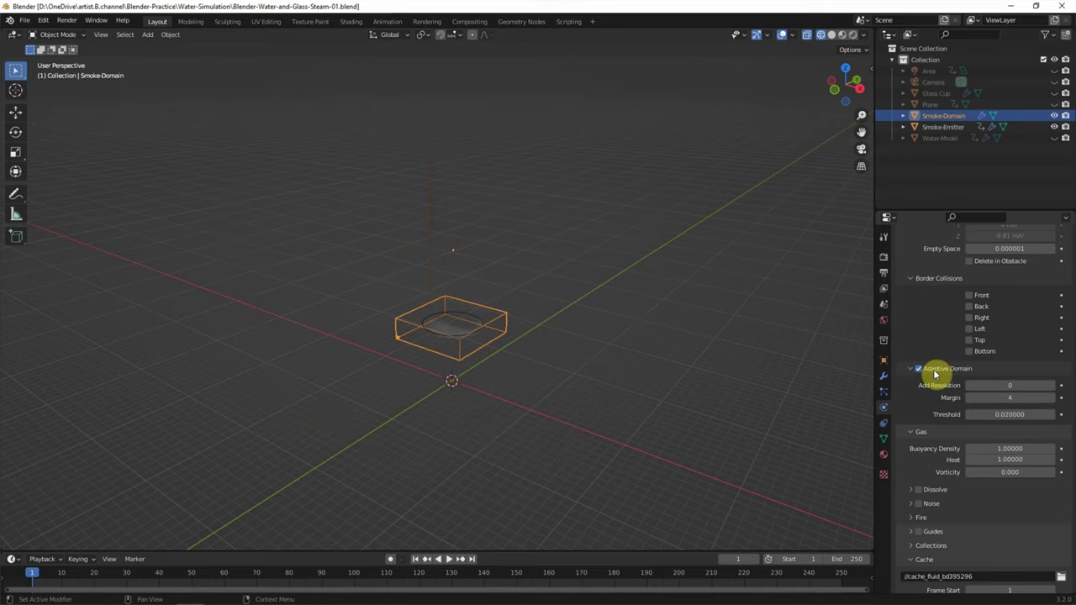
Step: Set gas Heat to 5 and enable Dissolve with Time 20 and Slow
scroll(935, 374, down, 2)
click(1016, 415)
click(918, 444)
click(1011, 461)
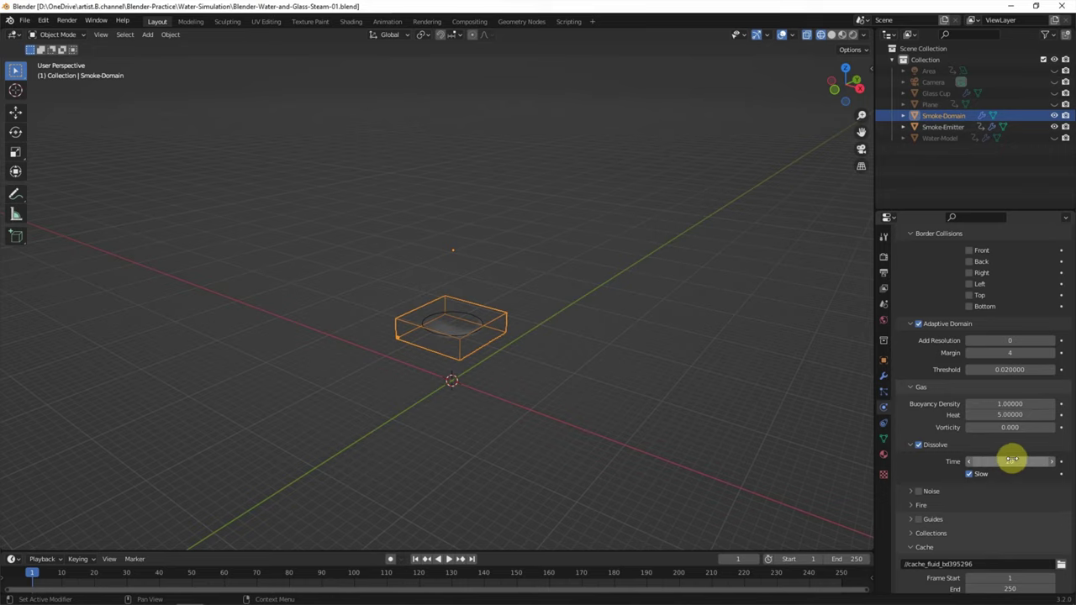
scroll(924, 475, down, 4)
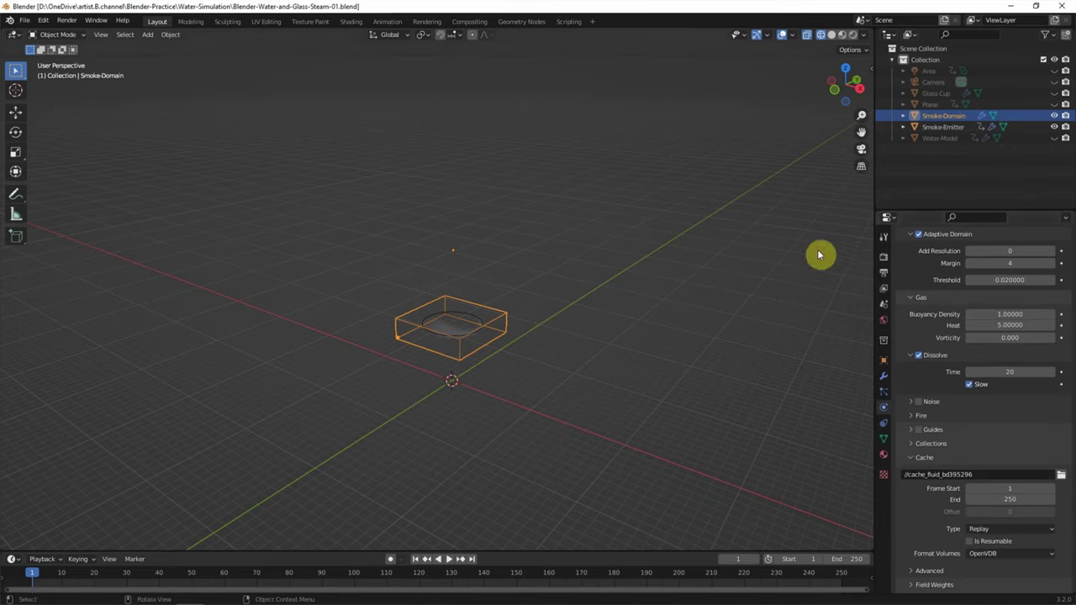
click(934, 138)
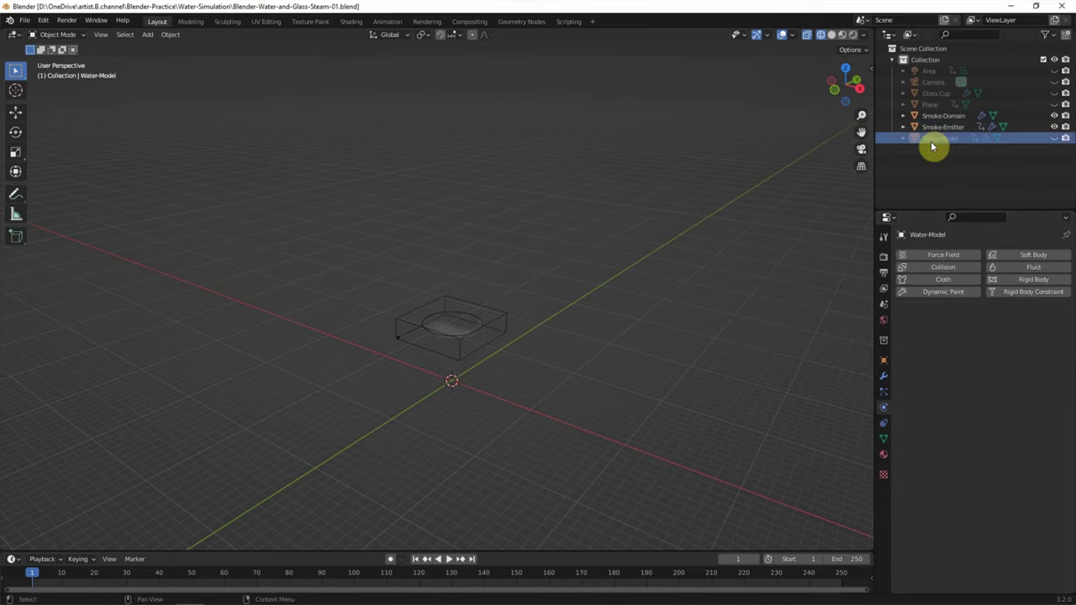
Step: Unhide the Water-Model and Glass Cup and shift the view so the glass sits higher
click(1054, 138)
click(1054, 93)
scroll(542, 382, up, 5)
shift+middle_drag(534, 394, 548, 314)
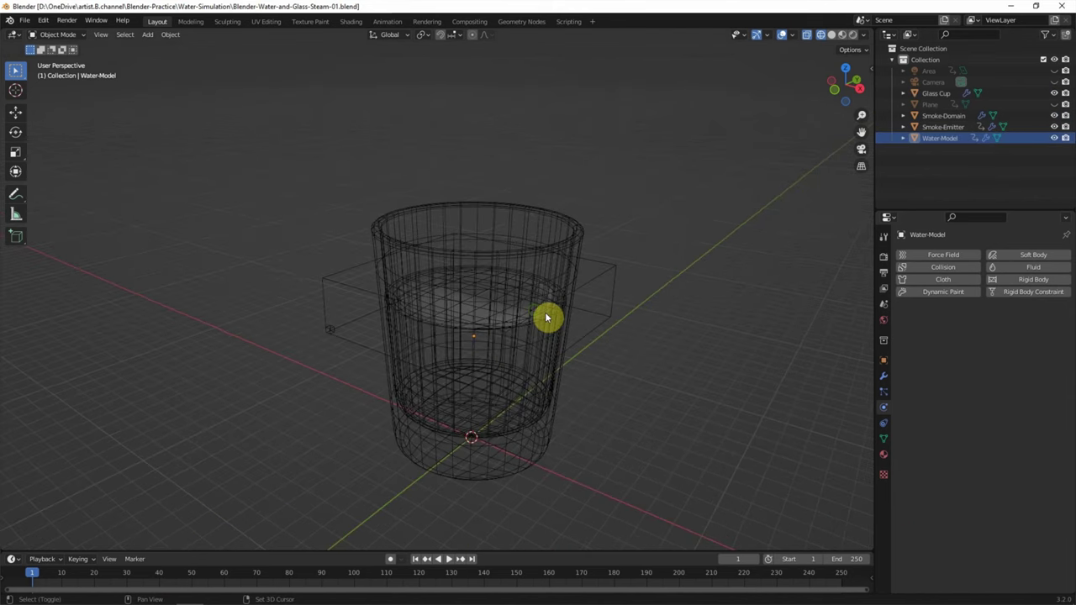
Step: Give both the Water-Model and the Glass Cup Fluid physics of type Effector
click(1022, 268)
click(992, 328)
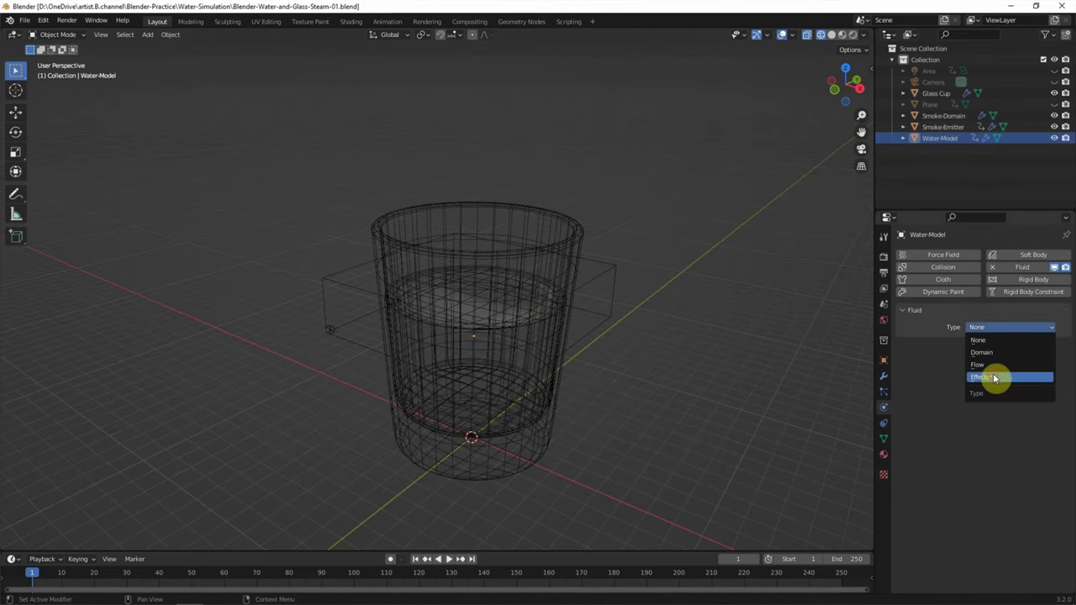
click(994, 374)
click(939, 93)
click(1021, 267)
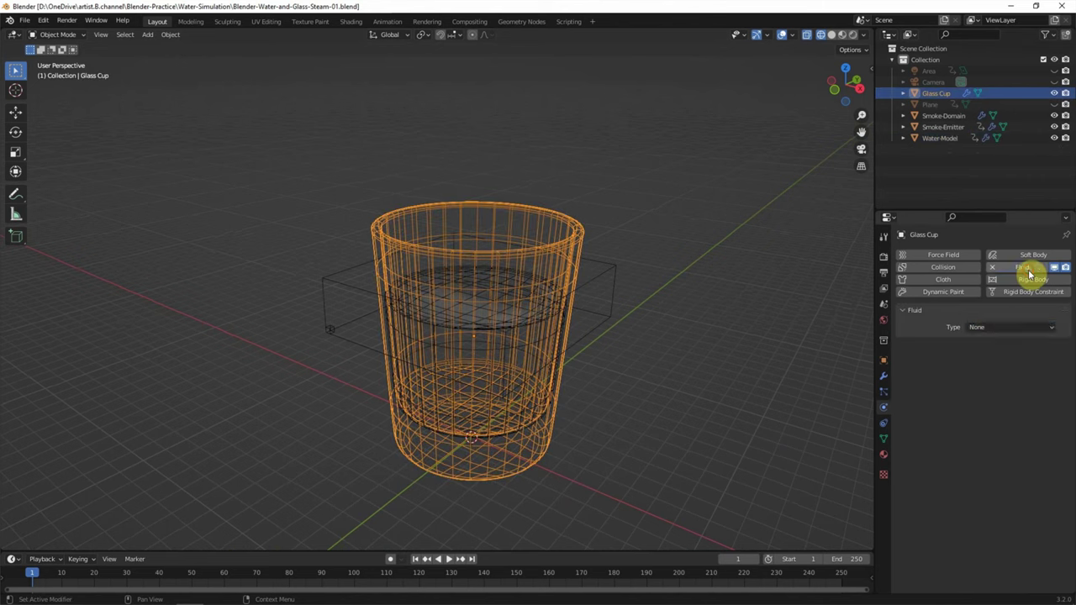
click(1000, 328)
click(994, 377)
click(694, 401)
Step: Reselect the smoke domain box to bring back its Smoke-Domain settings
mouse_move(698, 398)
middle_down()
mouse_move(701, 361)
mouse_move(697, 378)
middle_up()
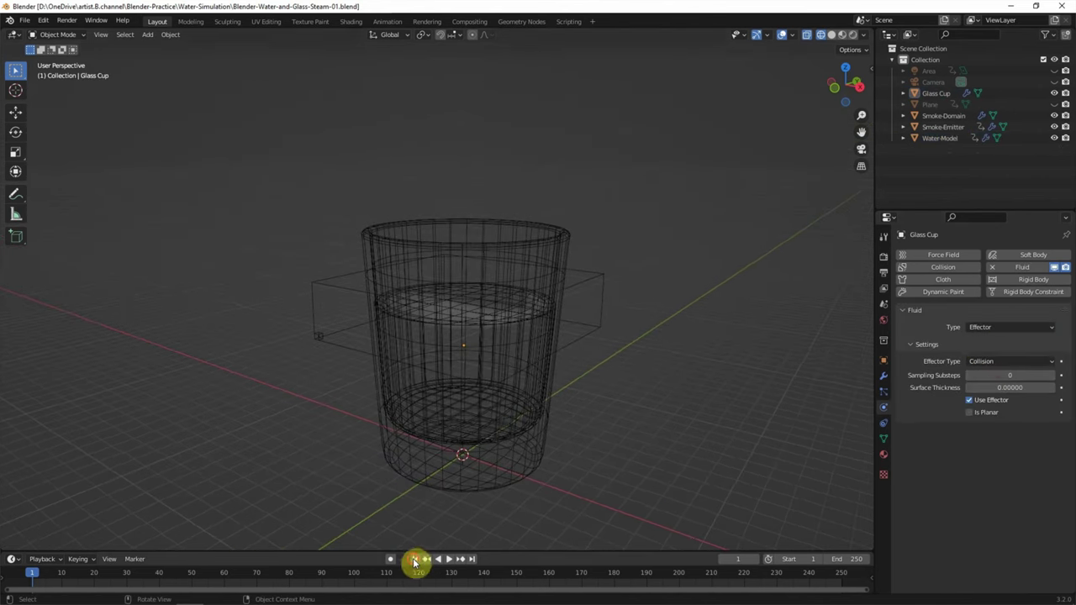
click(328, 347)
scroll(912, 477, down, 5)
scroll(910, 479, down, 5)
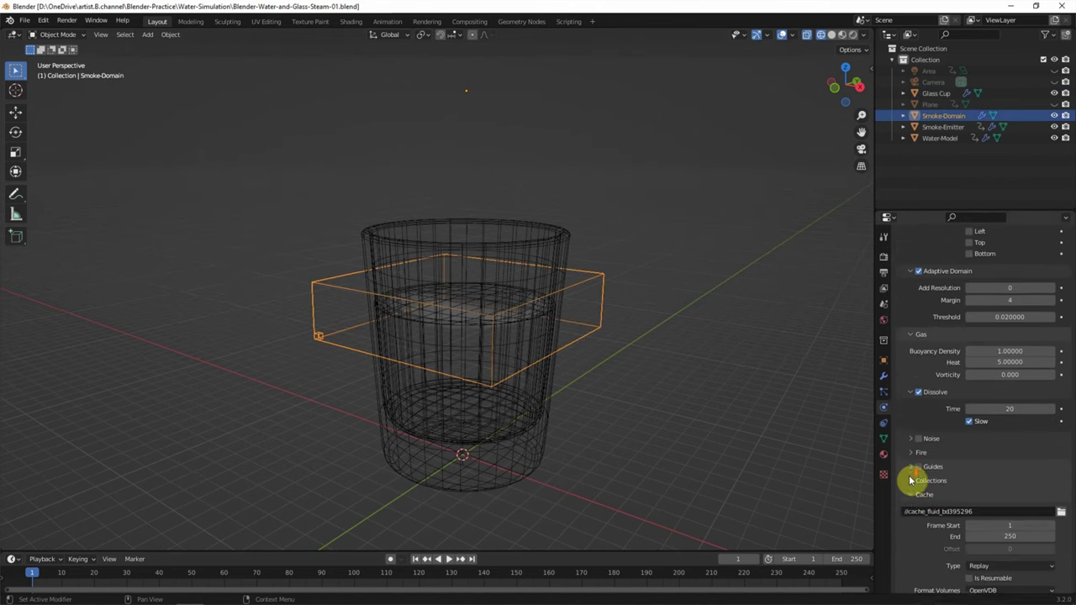
Step: Keep the smoke domain's cache type on Replay
scroll(910, 479, down, 2)
scroll(910, 480, down, 1)
click(1000, 502)
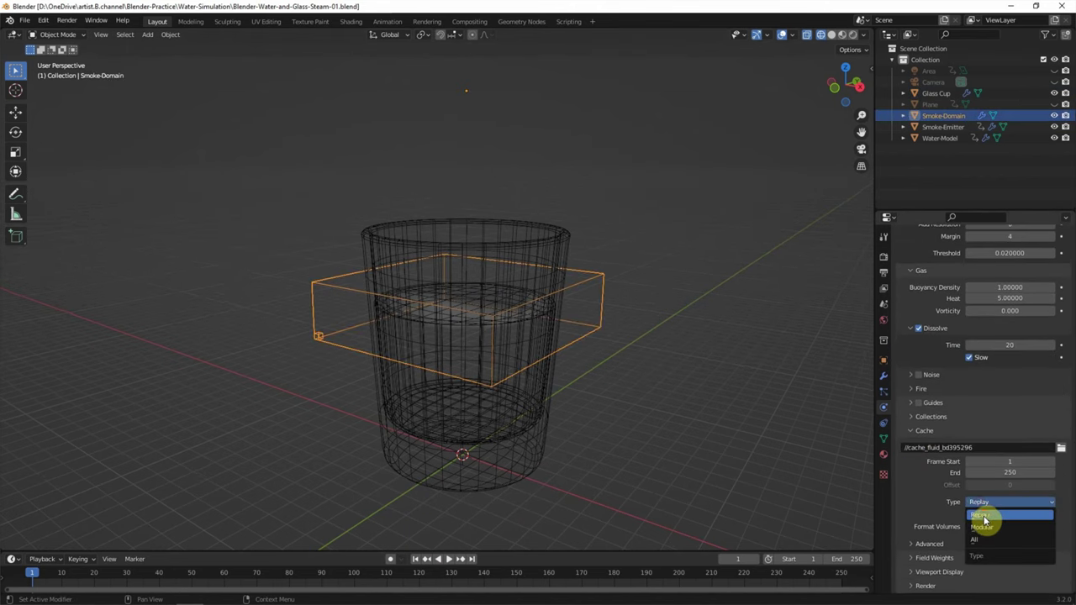
click(985, 507)
Step: Play the simulation to frame 90, then orbit to a front view of the glass
click(448, 558)
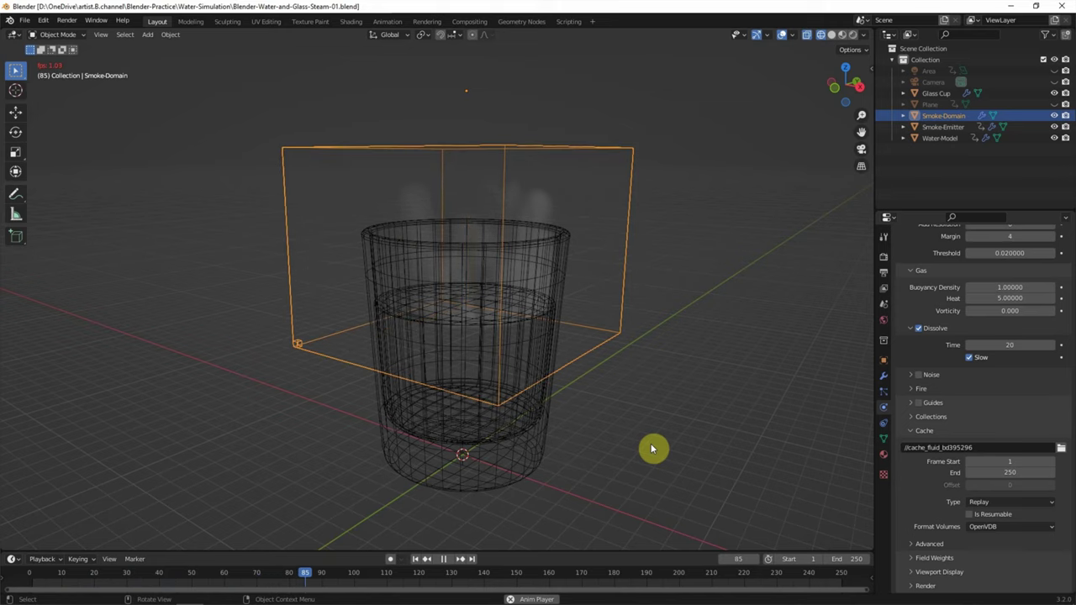
click(444, 559)
click(635, 460)
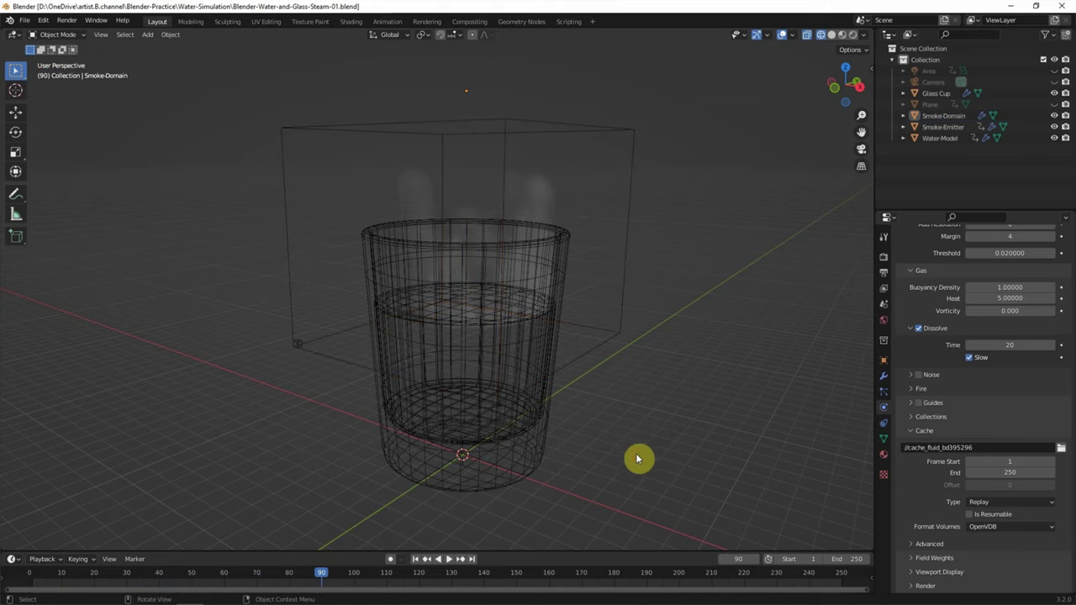
middle_drag(645, 446, 692, 437)
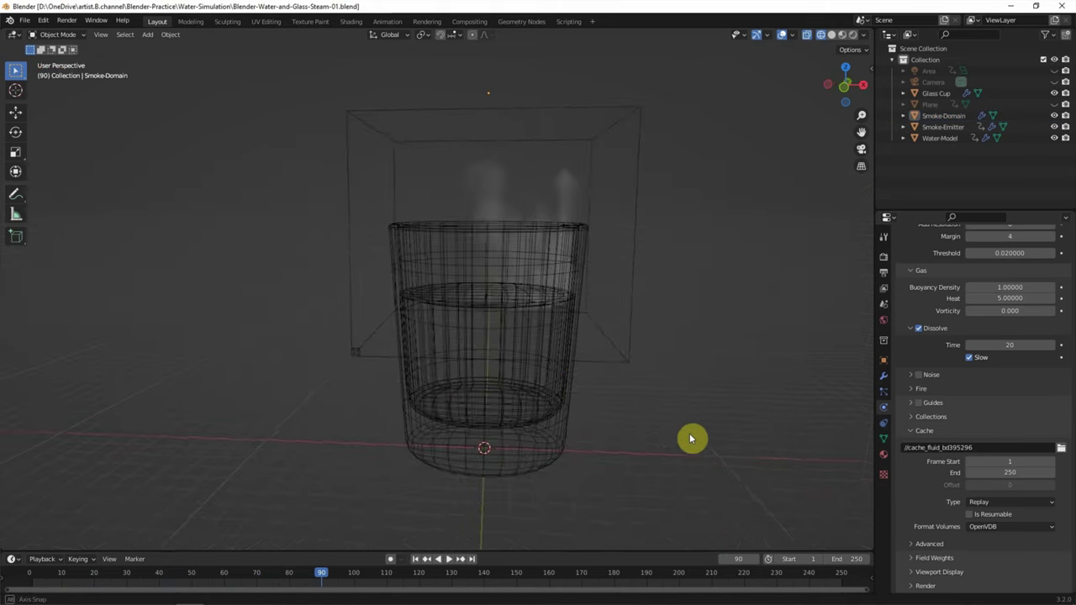
Step: Add a Wind force field, scale it up, rotate it 90° on Y, and place it left of the glass
click(147, 35)
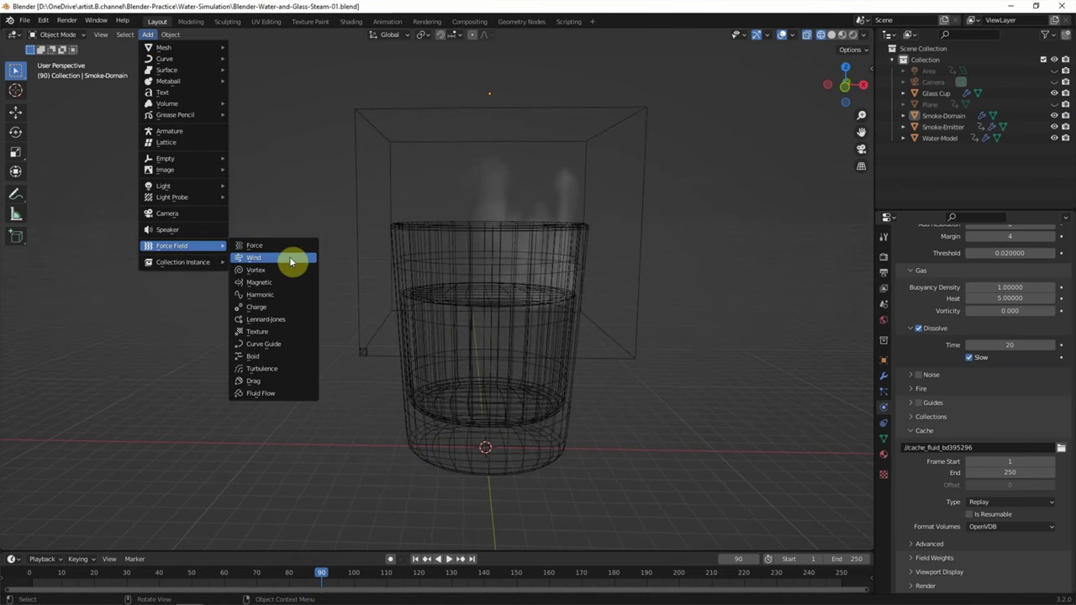
click(288, 258)
key(s)
click(39, 351)
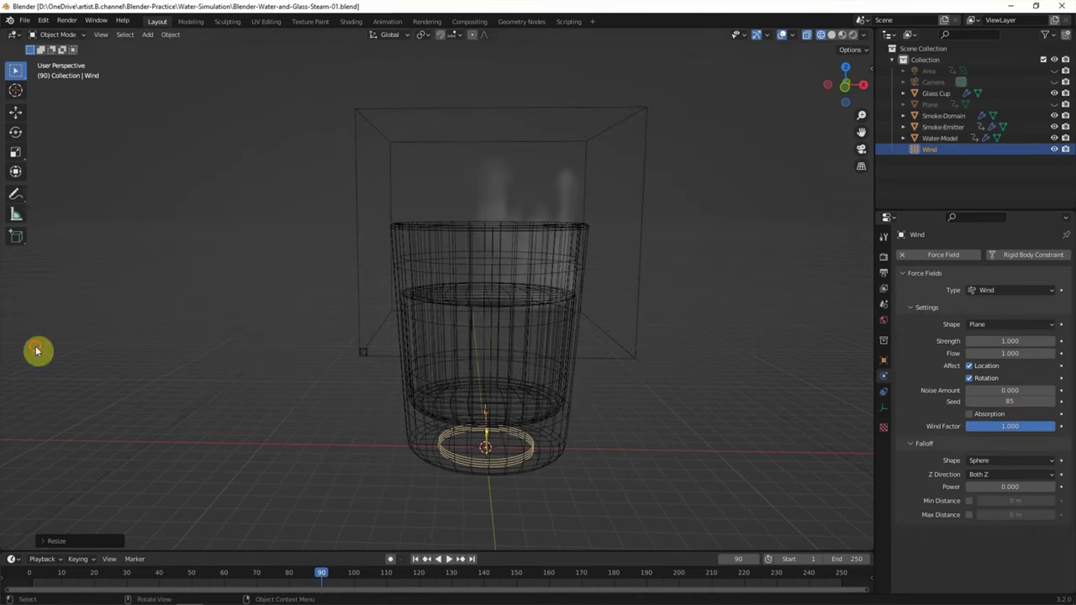
click(845, 85)
text(ry90)
key(Return)
key(g)
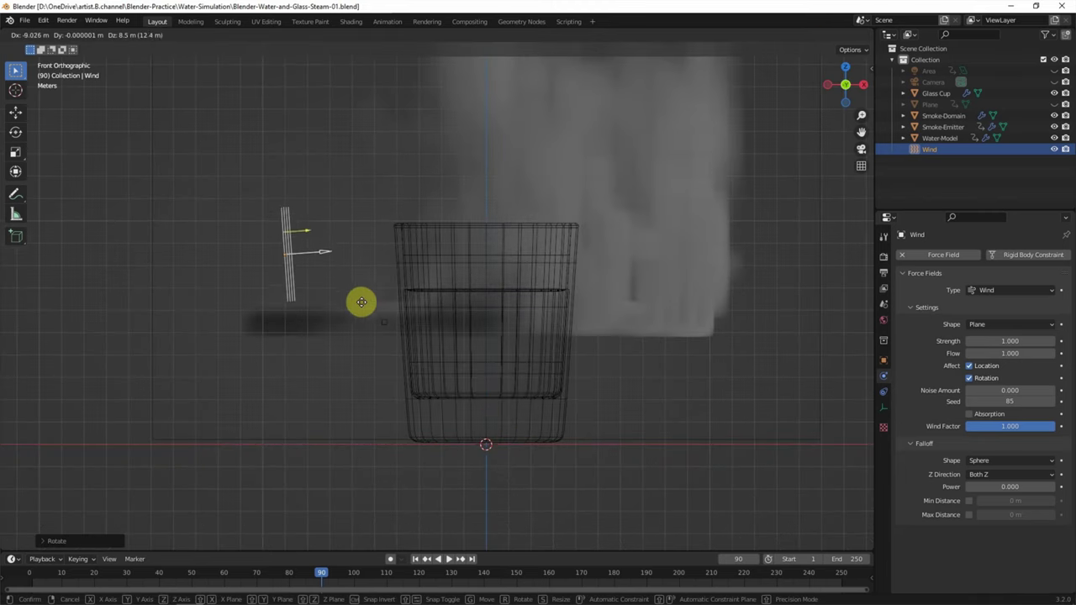
click(357, 275)
Step: Set the wind Strength to 0.2 and Flow to 0
click(1027, 341)
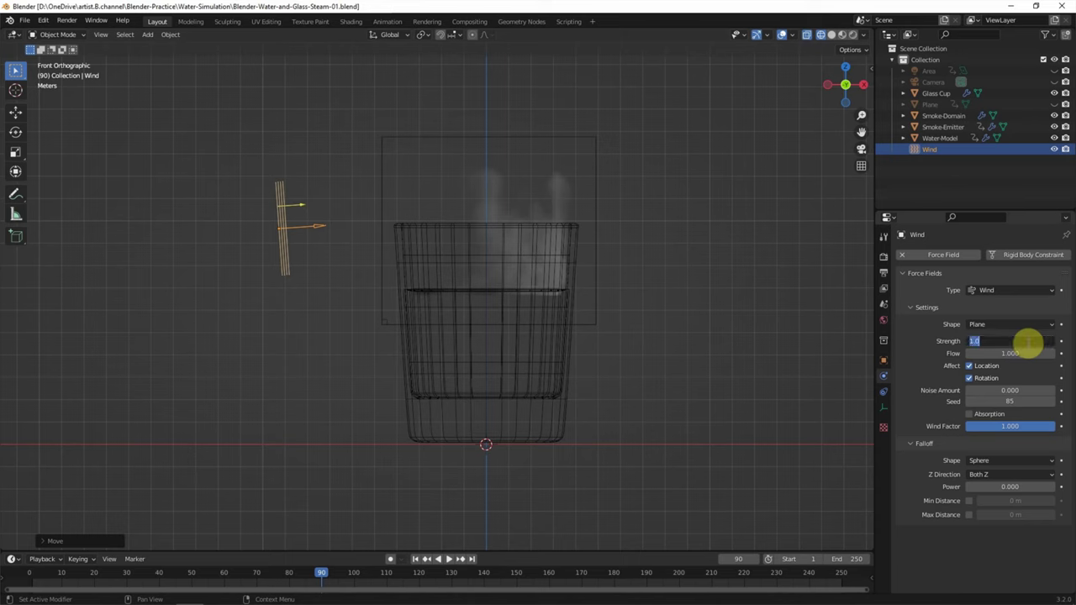
text(0.2)
key(Return)
click(1022, 353)
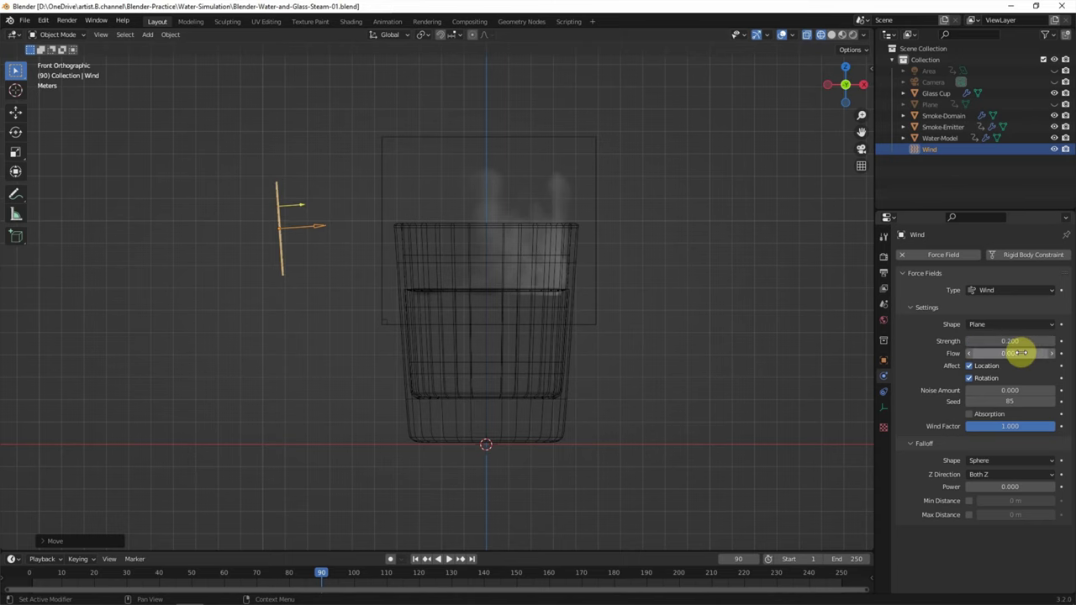
Step: Reselect the smoke domain, return to frame 1, and check its volume format options
mouse_move(679, 316)
middle_down()
mouse_move(650, 339)
mouse_move(336, 377)
middle_up()
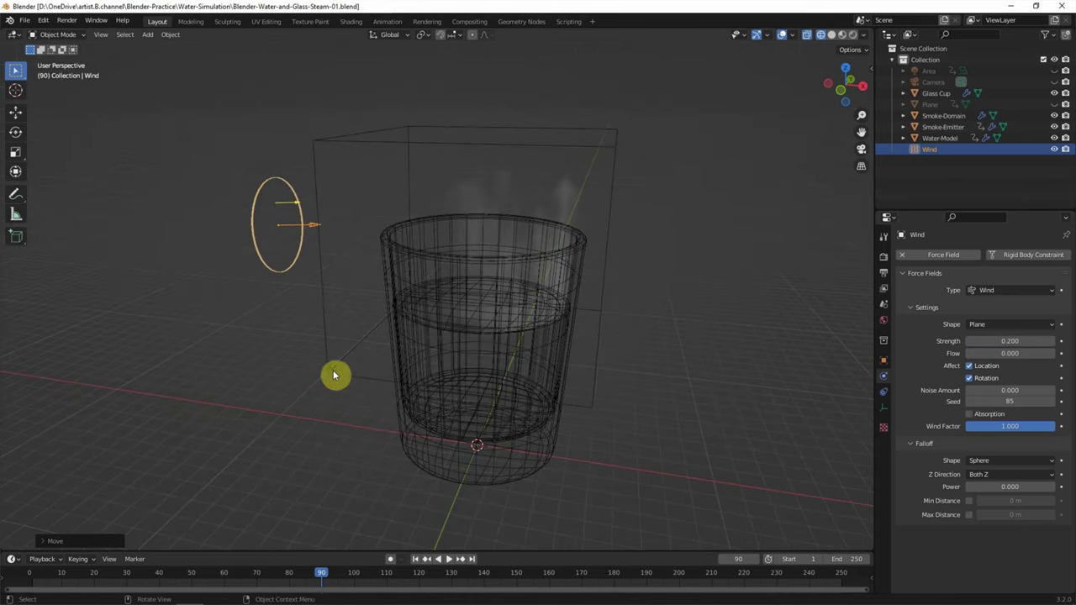
click(335, 374)
click(415, 559)
scroll(960, 543, down, 5)
scroll(975, 580, down, 6)
click(979, 526)
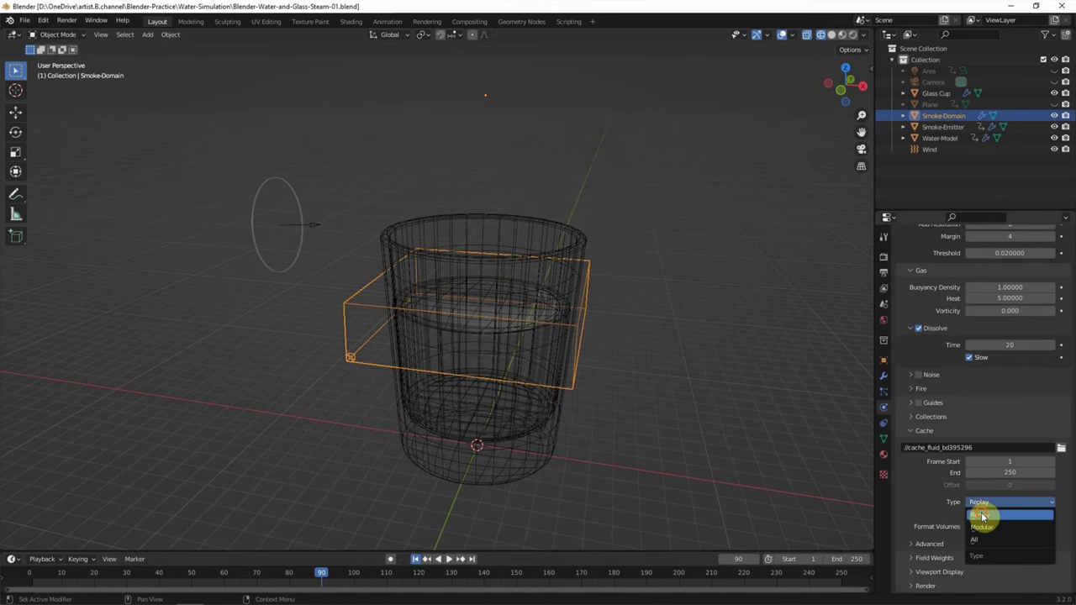
Step: Rotate the smoke domain box 180° around its vertical axis
click(15, 131)
mouse_move(512, 101)
mouse_down()
mouse_move(458, 102)
mouse_move(471, 105)
mouse_up()
click(53, 543)
click(122, 500)
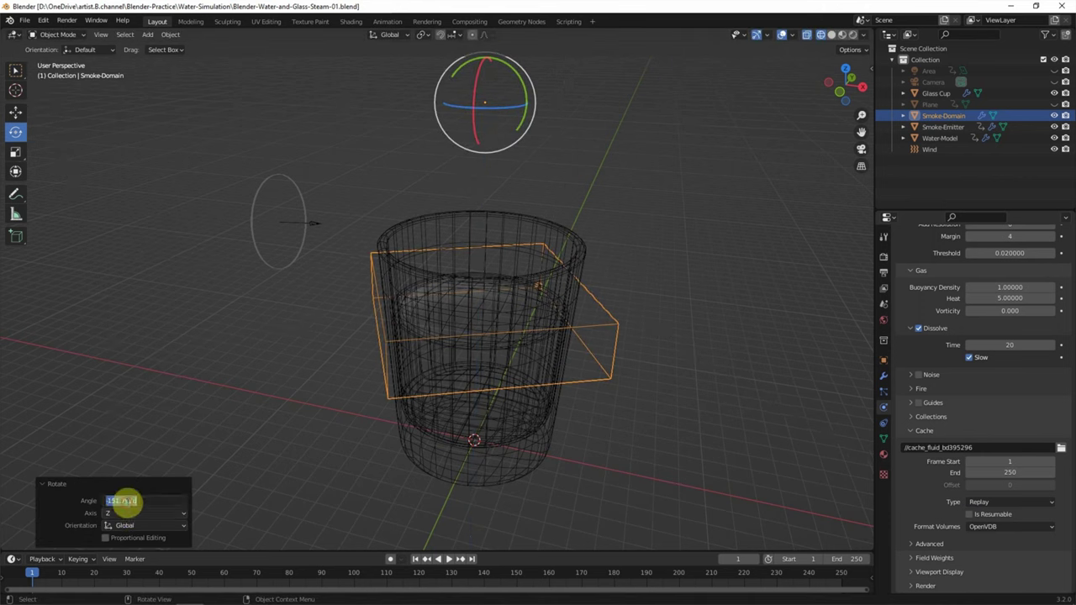
key(Return)
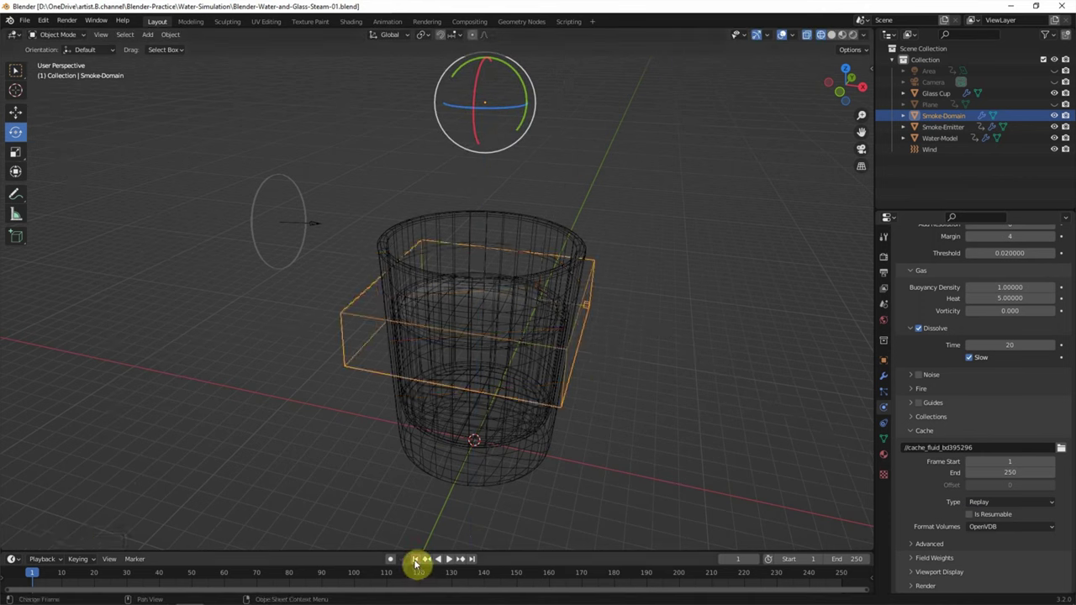
Step: Replay the simulation with the rotated domain to frame 110, then set the cache type to Modular
click(515, 516)
click(591, 306)
click(975, 502)
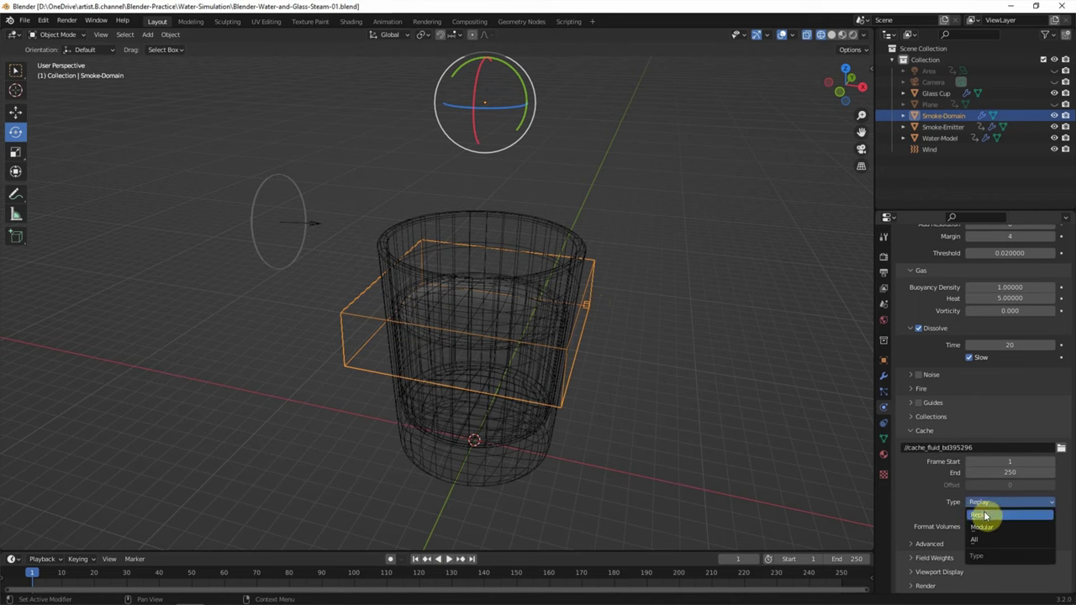
click(17, 76)
click(446, 559)
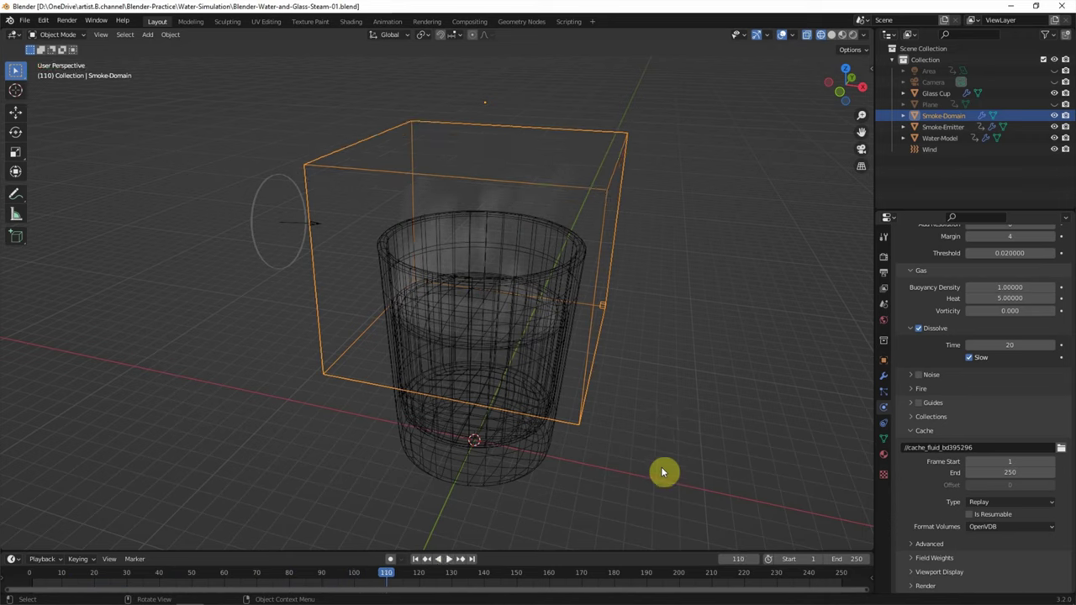
click(1009, 502)
click(963, 528)
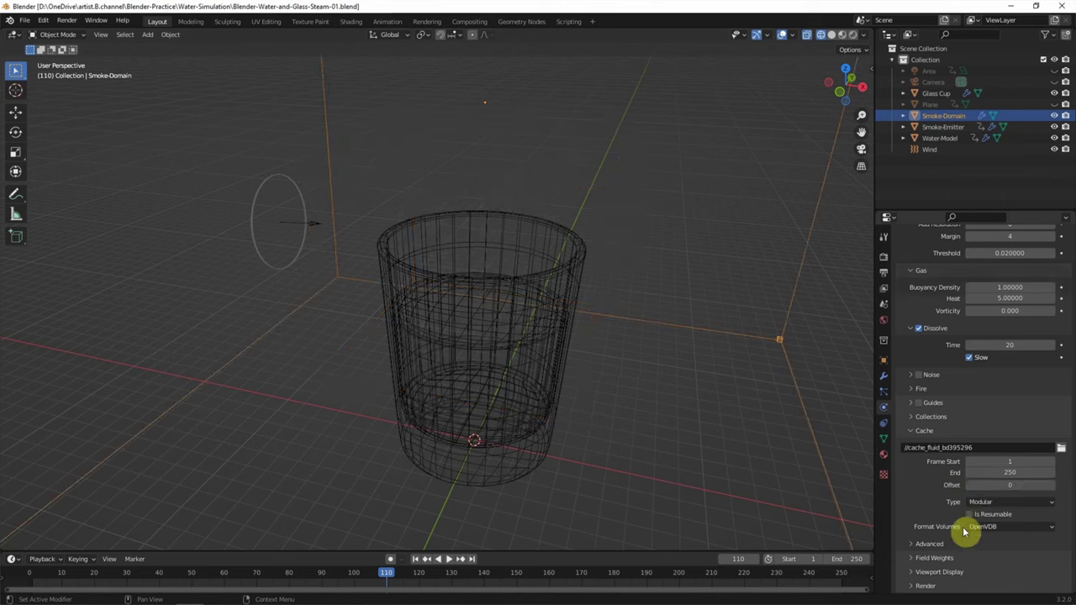
Step: Bake the smoke data through frame 250, then return to frame 1
scroll(927, 507, up, 10)
click(967, 431)
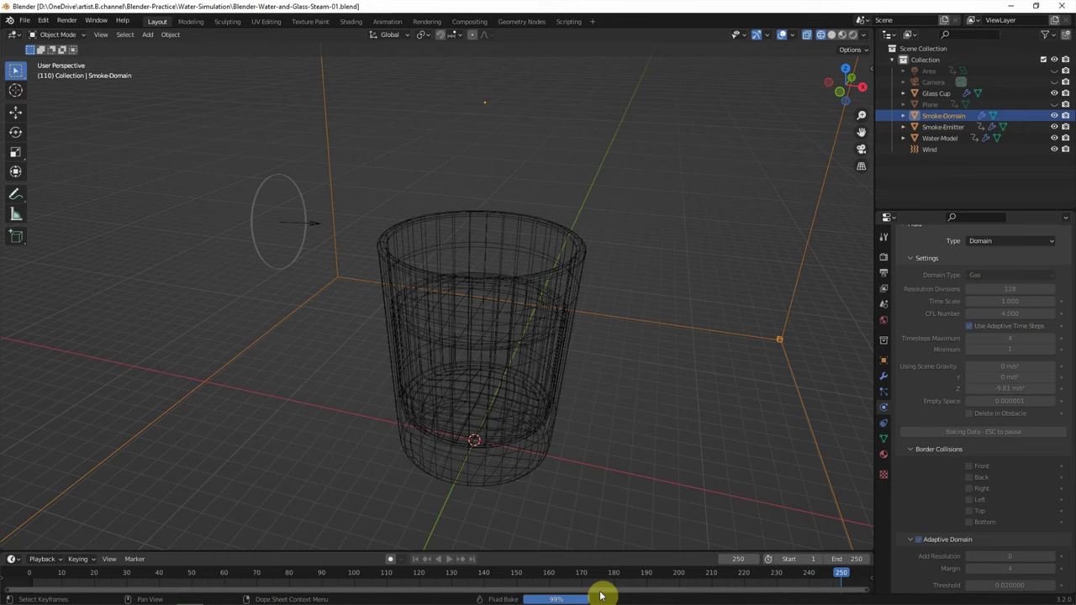
click(415, 559)
Step: Play the baked steam, pause it, and replay it again from frame 1
click(448, 559)
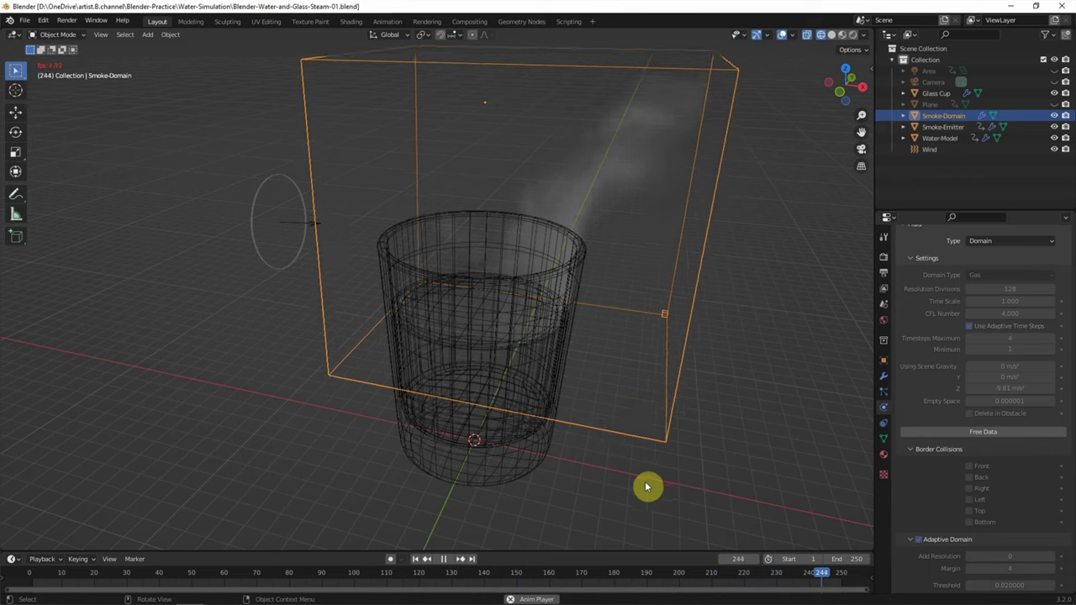
click(443, 559)
click(416, 559)
key(space)
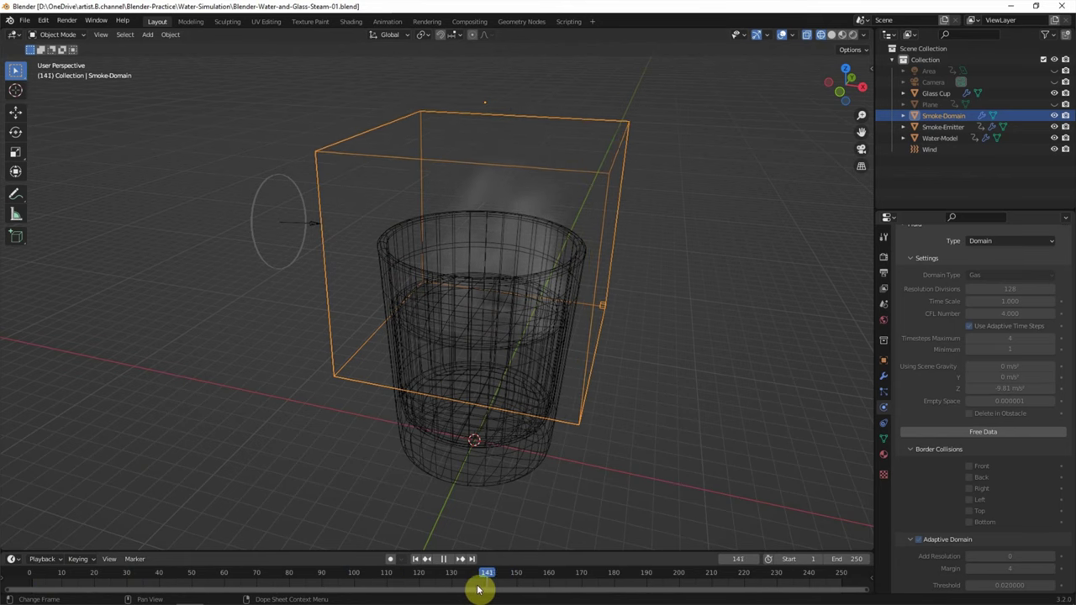
Step: Turn the enlarged timeline into a Shader Editor and hide Wind, Water-Model, Smoke-Emitter and Glass Cup
drag(504, 554, 521, 345)
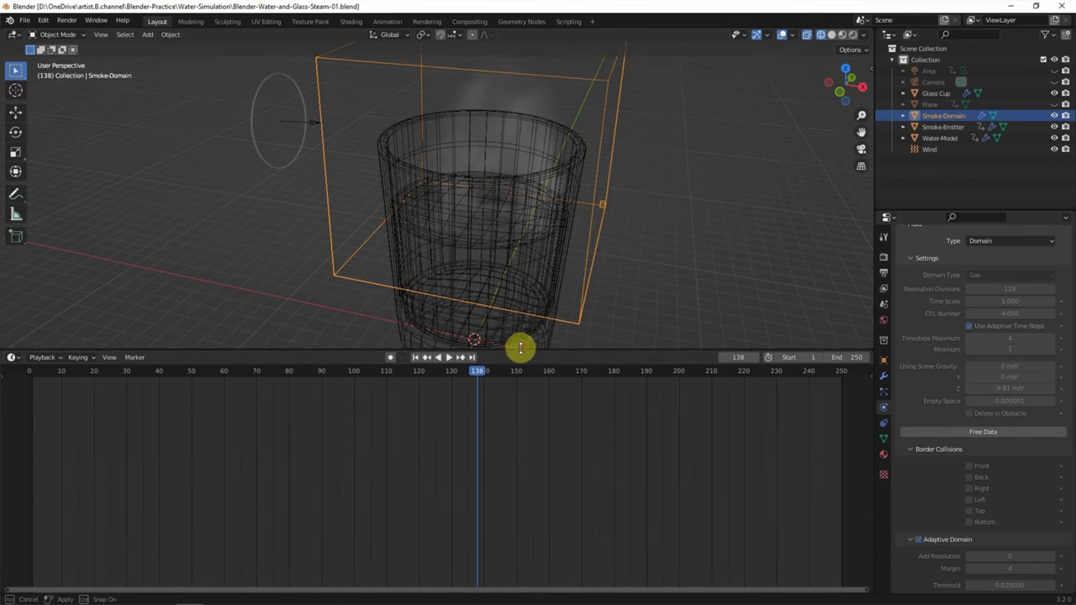
click(12, 353)
click(42, 458)
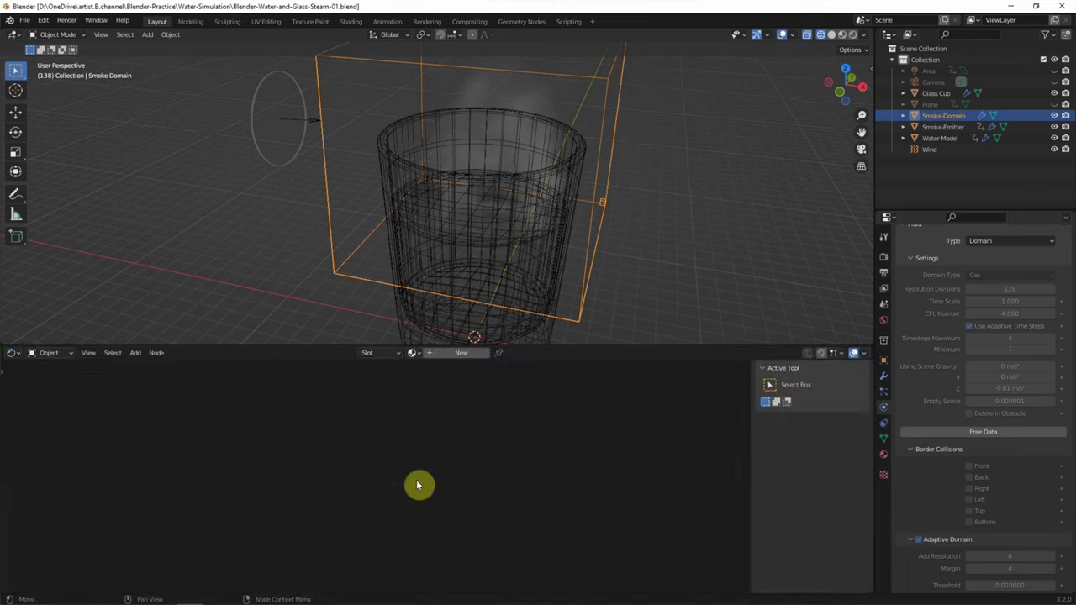
drag(1054, 149, 1054, 138)
click(1054, 126)
click(1054, 93)
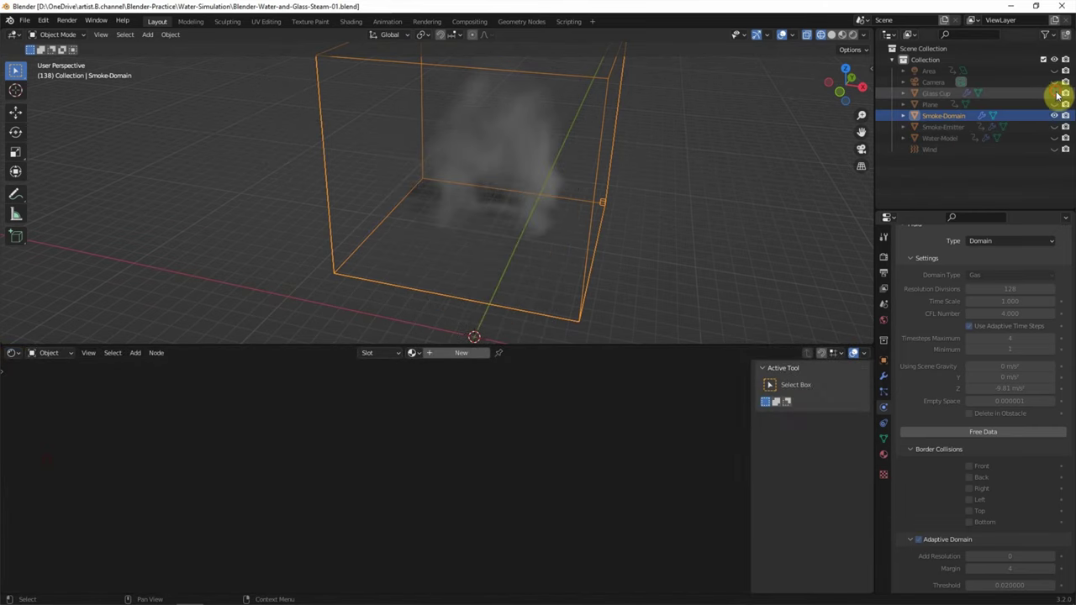
mouse_move(788, 202)
middle_down()
mouse_move(726, 196)
mouse_move(729, 221)
middle_up()
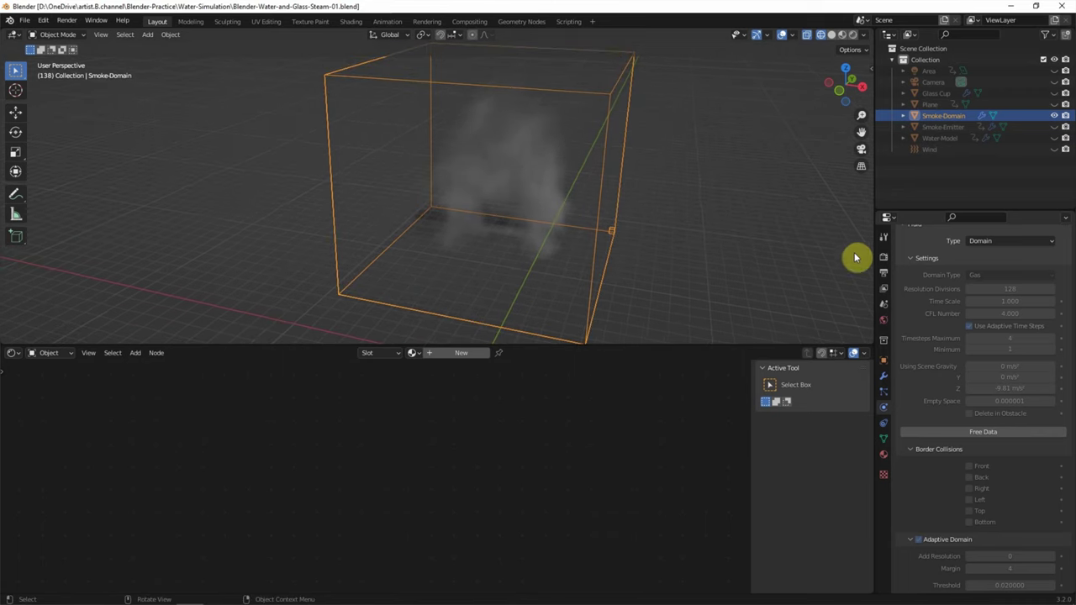
Step: Preview the viewport rendered in Cycles and give the smoke domain a new material named Steam
click(884, 256)
click(983, 255)
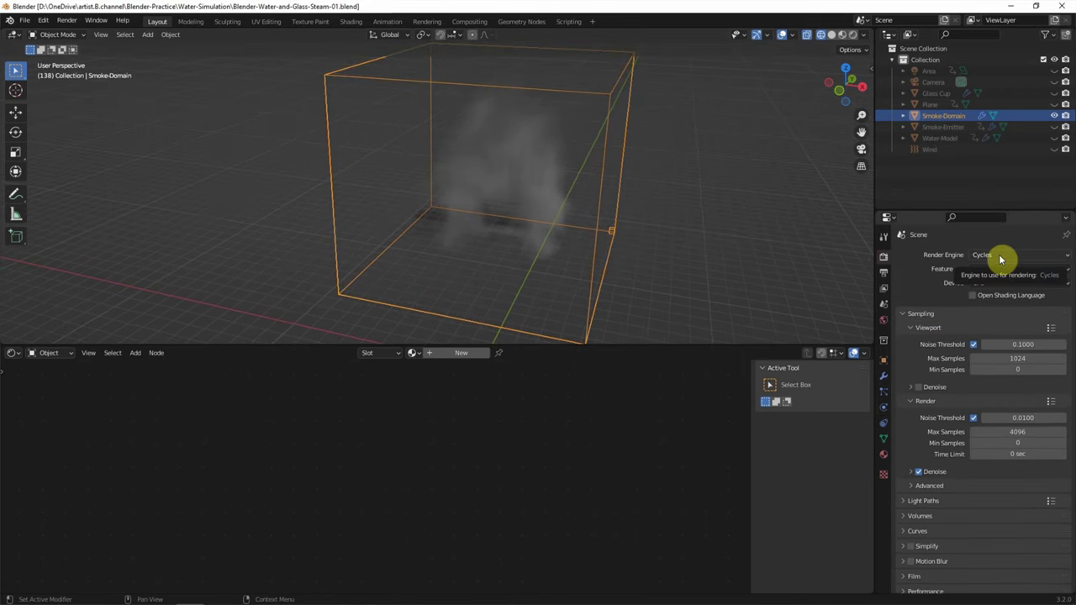
click(853, 35)
click(464, 356)
text(Steam)
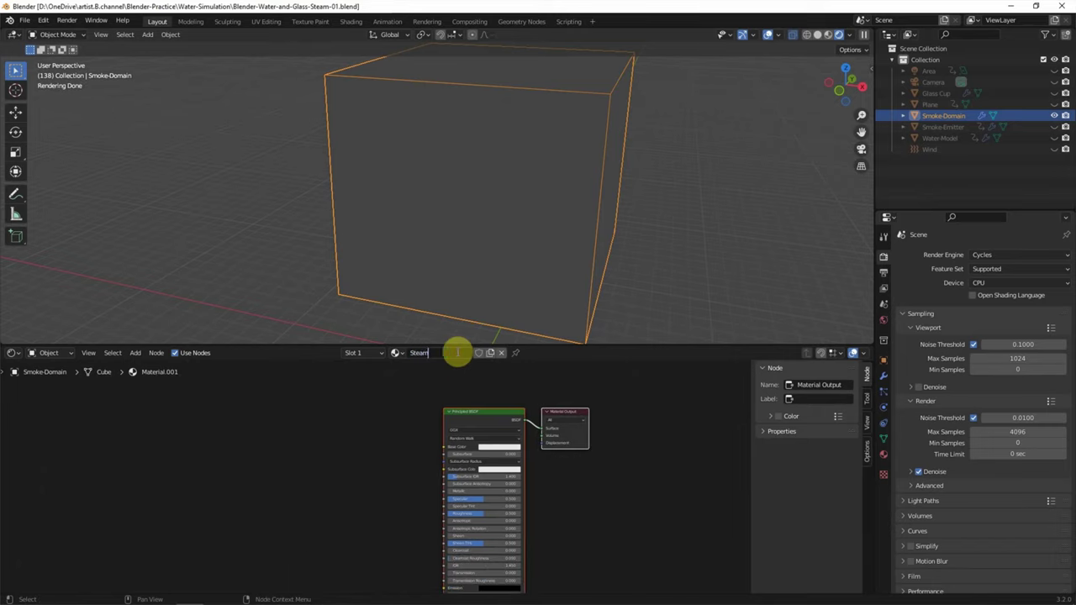
key(Return)
Step: Replace the Principled BSDF with an Emission node beside Material Output
click(494, 415)
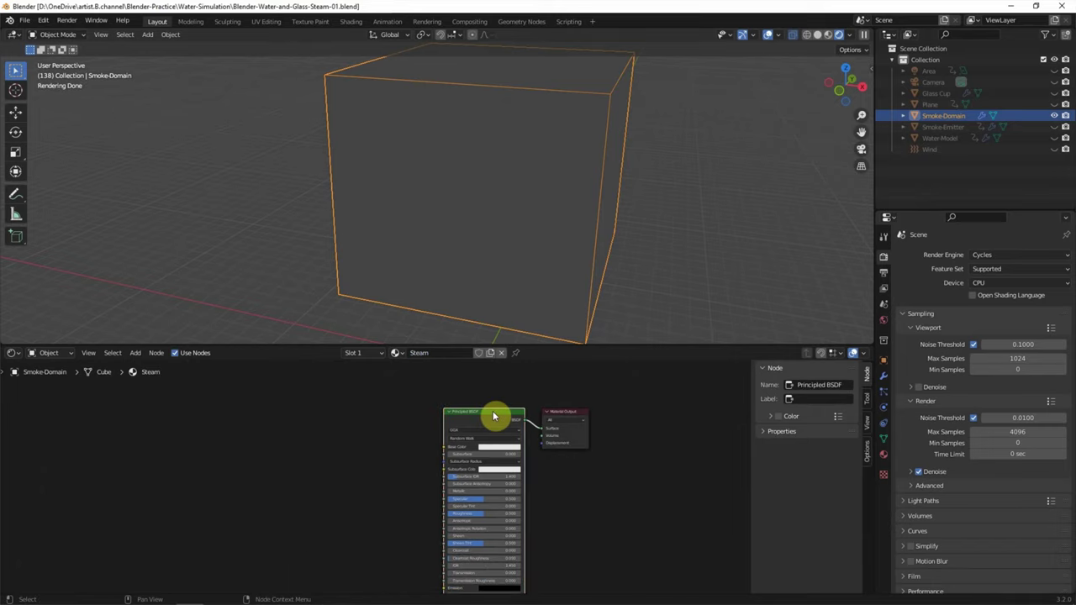
key(Delete)
scroll(479, 492, up, 2)
click(135, 352)
text(emissio)
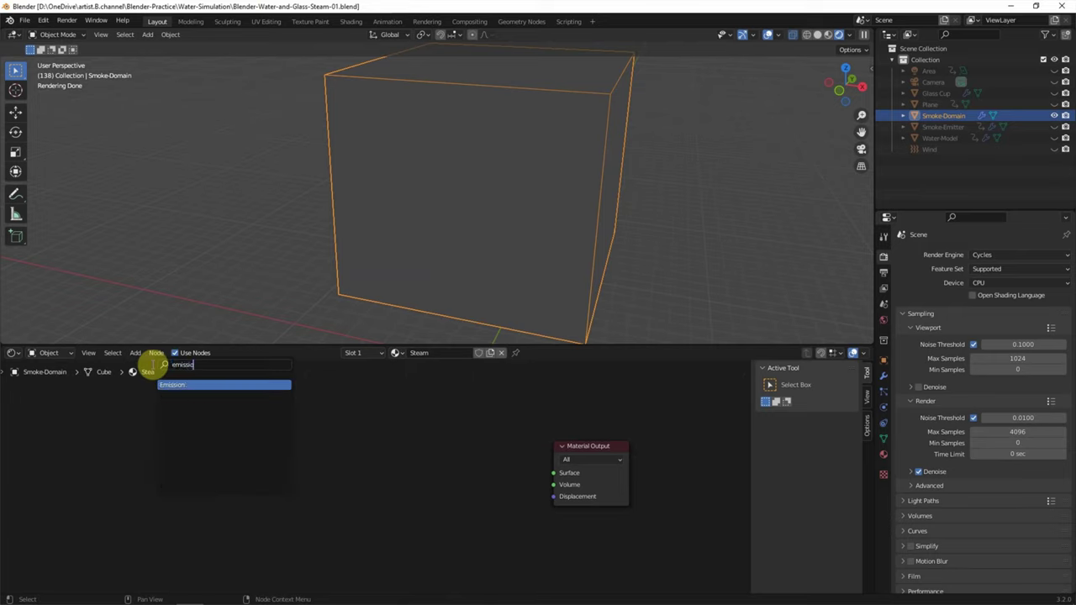
key(Return)
click(431, 445)
Step: Add a Math node set to Multiply to the left of Emission
click(135, 352)
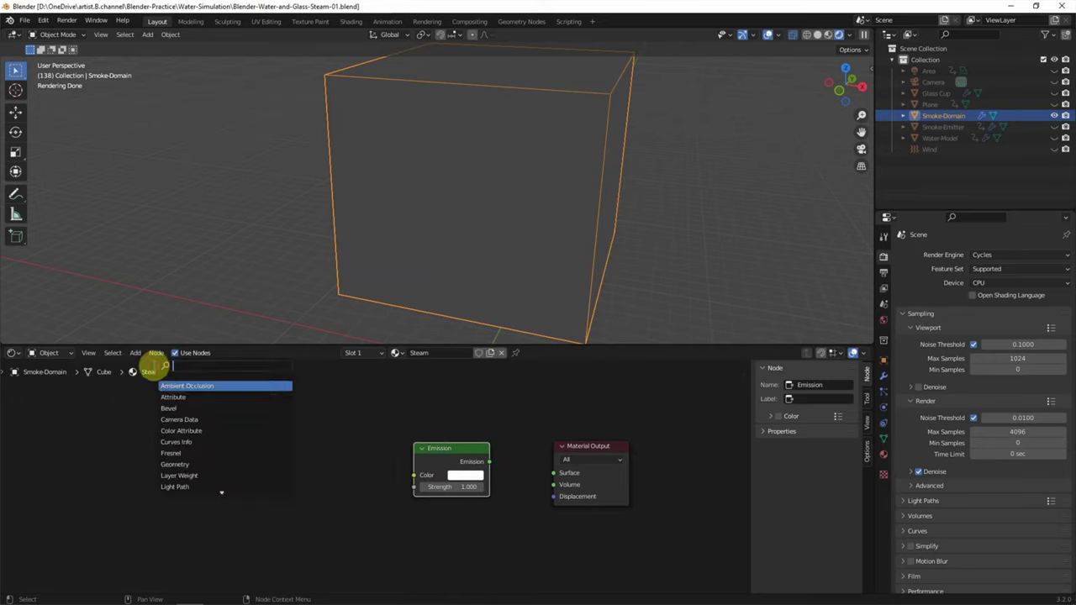
text(math)
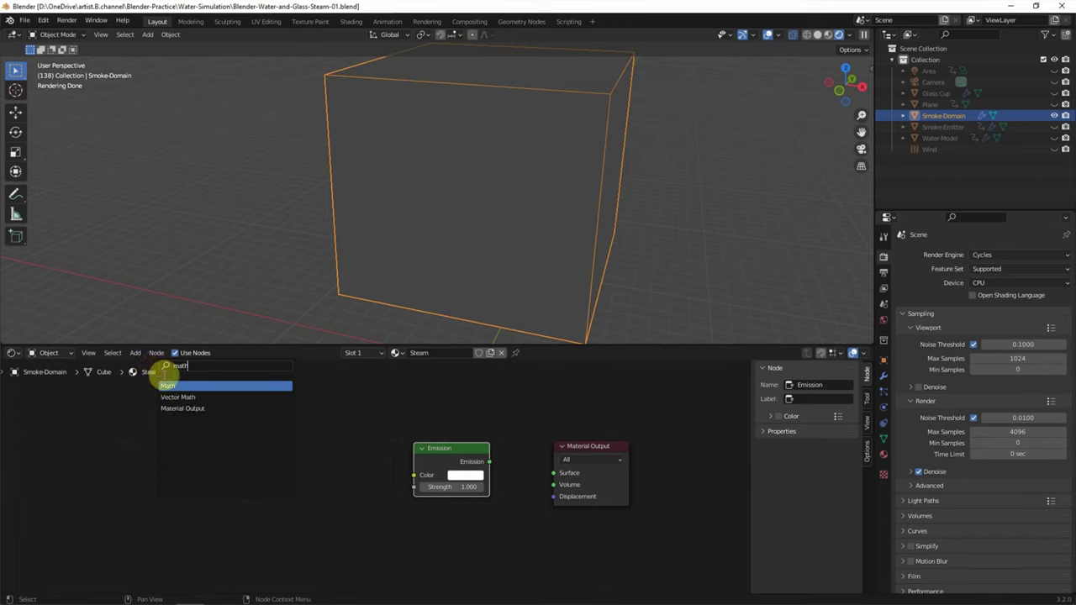
click(180, 386)
click(312, 450)
click(318, 455)
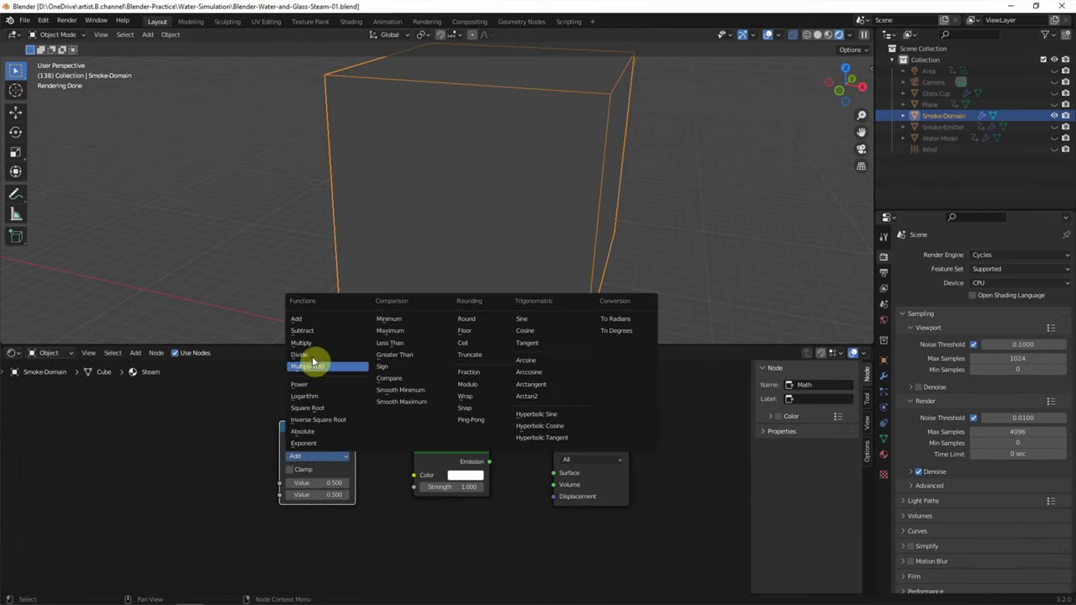
click(304, 343)
Step: Add Volume Info and link Density → Multiply → Emission Strength, Emission → output Volume
click(136, 352)
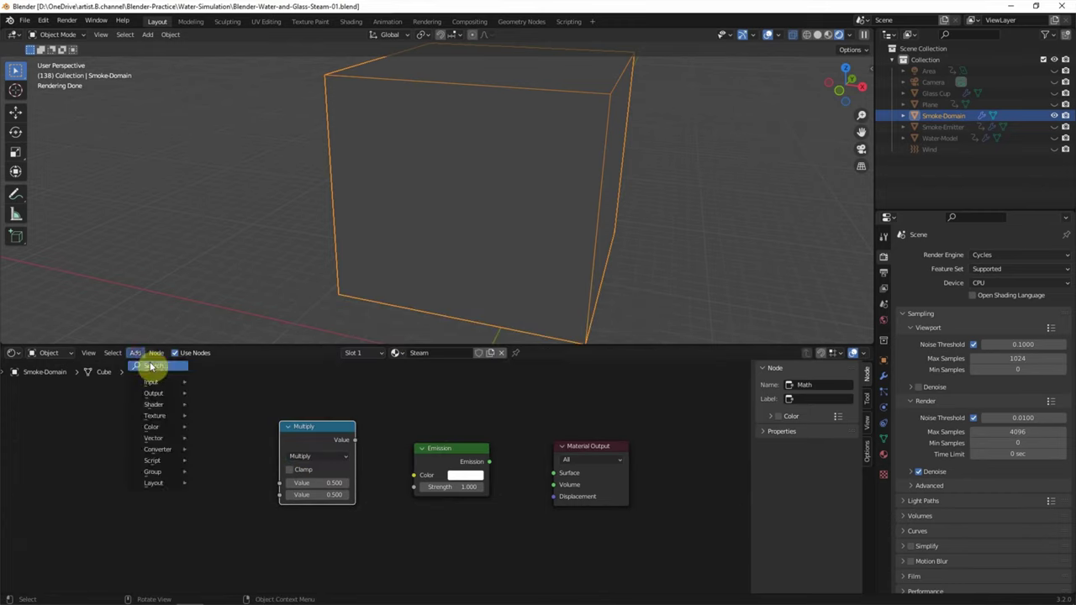
text(volume)
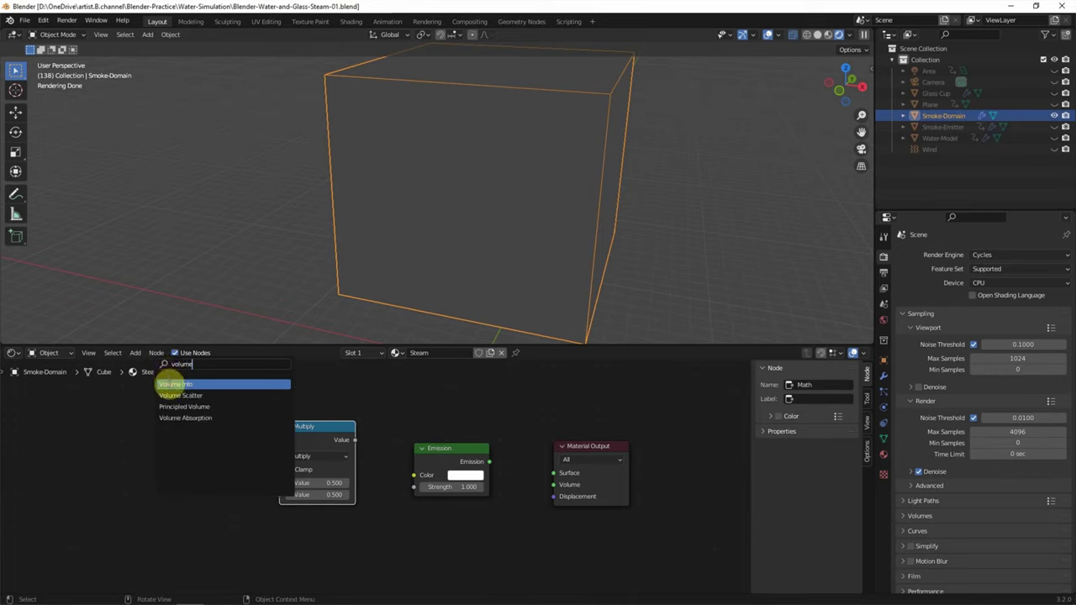
click(175, 384)
click(168, 445)
drag(206, 447, 278, 484)
drag(355, 440, 414, 487)
mouse_move(490, 461)
mouse_down()
mouse_move(523, 463)
mouse_move(552, 486)
mouse_up()
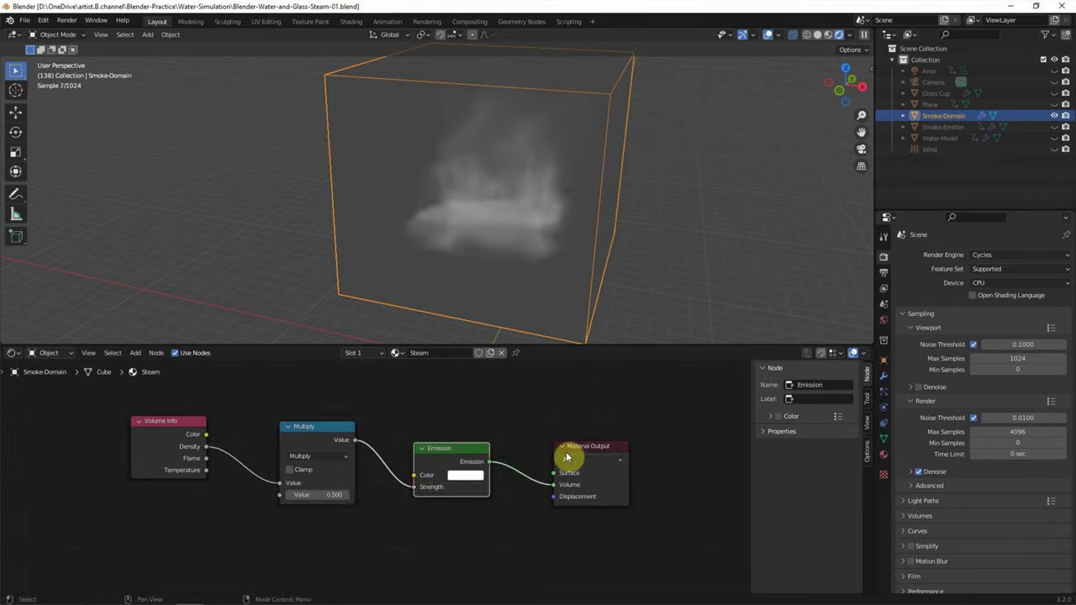
Step: Set the Multiply value to 7.1 and spread the nodes apart
drag(334, 494, 370, 494)
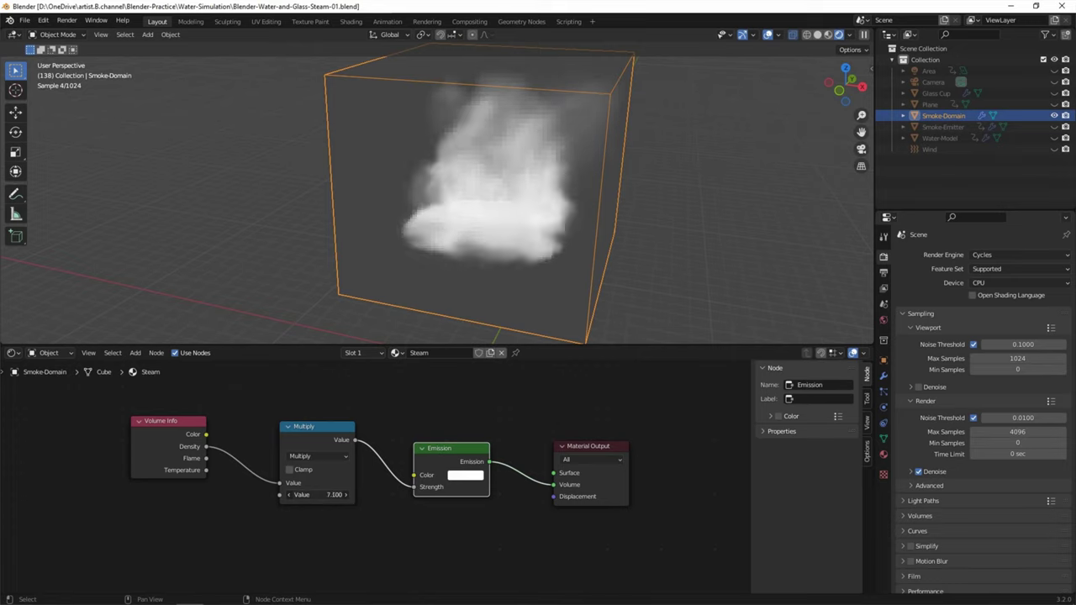
drag(322, 433, 285, 431)
drag(477, 446, 584, 445)
click(136, 353)
Step: Insert a ColorRamp on the Multiply–Emission link, sliding the white stop and adding a black stop
text(color)
key(Return)
click(377, 413)
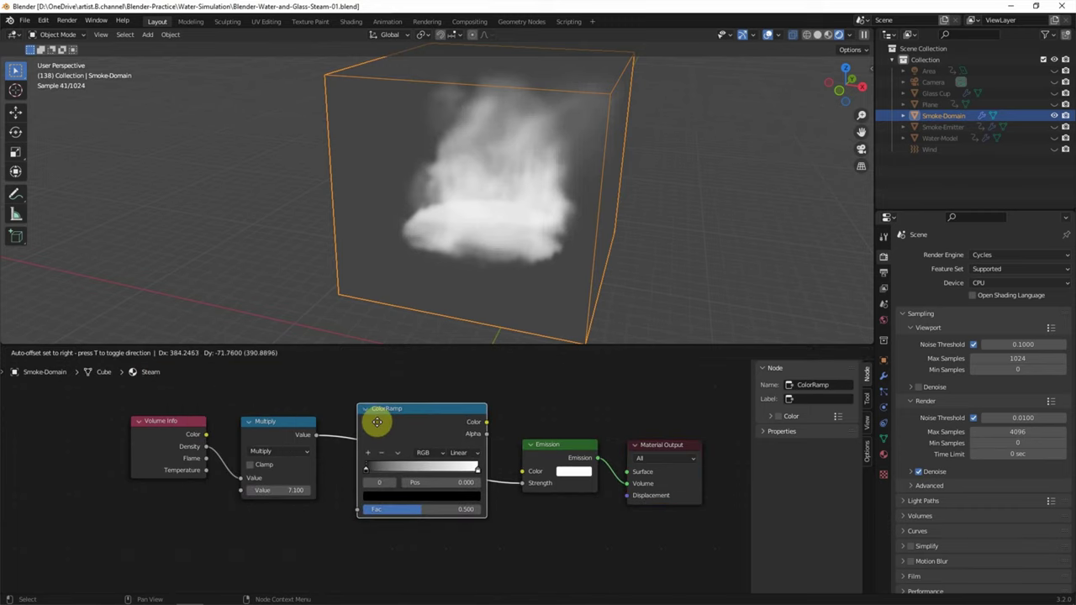
mouse_move(452, 471)
mouse_down()
mouse_move(423, 475)
mouse_move(487, 471)
mouse_up()
click(373, 455)
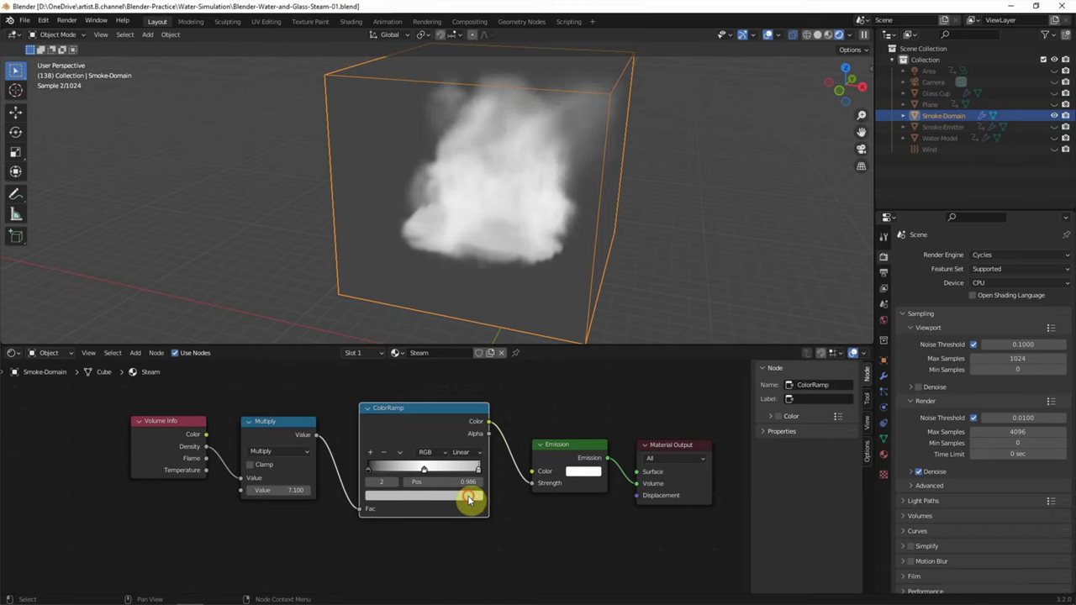
click(468, 495)
mouse_move(454, 398)
mouse_down()
mouse_move(440, 496)
mouse_move(467, 471)
mouse_move(379, 472)
mouse_up()
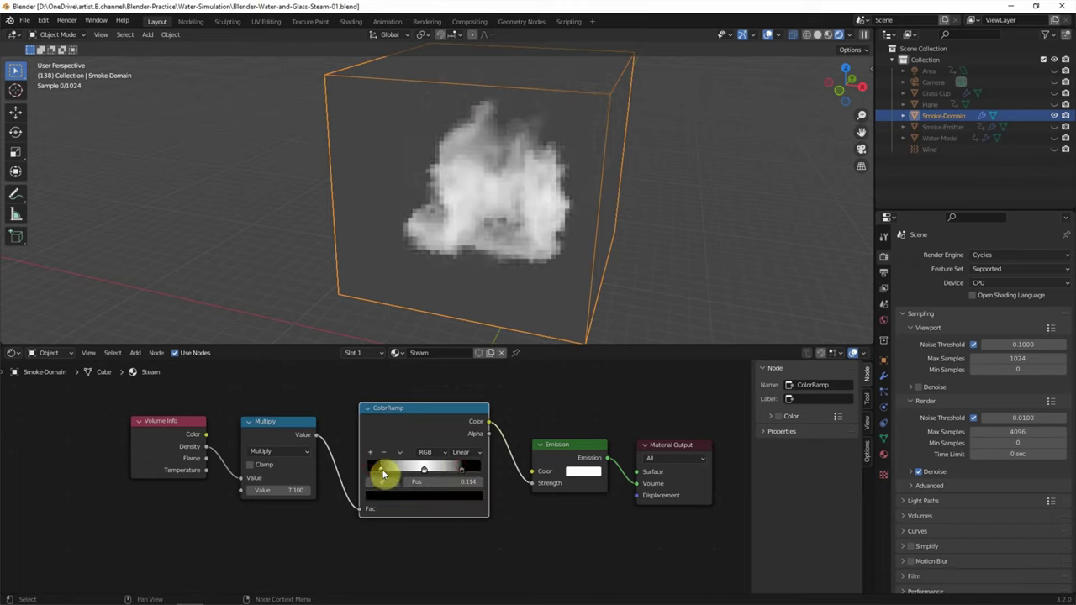
Step: Raise the multiplier to 40.4, adjust the ramp stops, and darken the Emission colour to 0.040
click(291, 490)
mouse_move(291, 490)
mouse_down()
mouse_move(337, 490)
mouse_move(311, 490)
mouse_up()
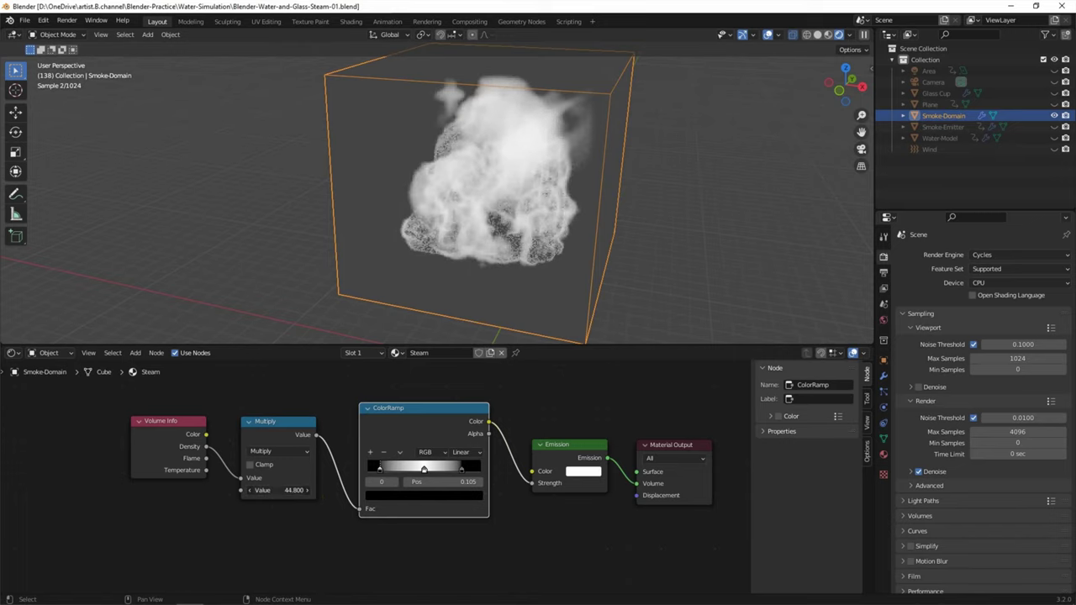
drag(380, 473, 385, 476)
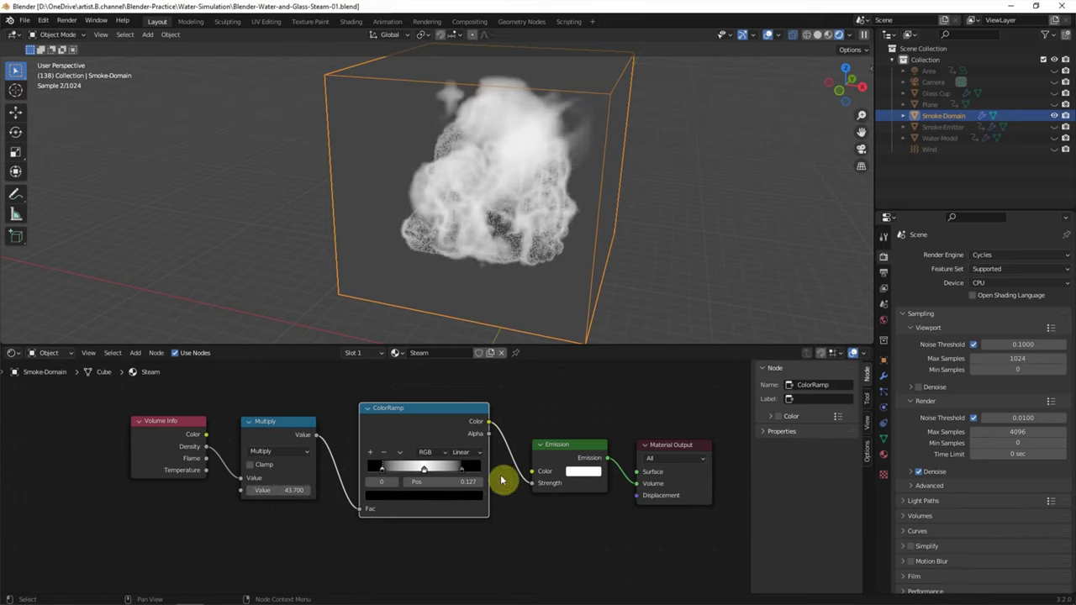
click(583, 472)
drag(658, 319, 658, 378)
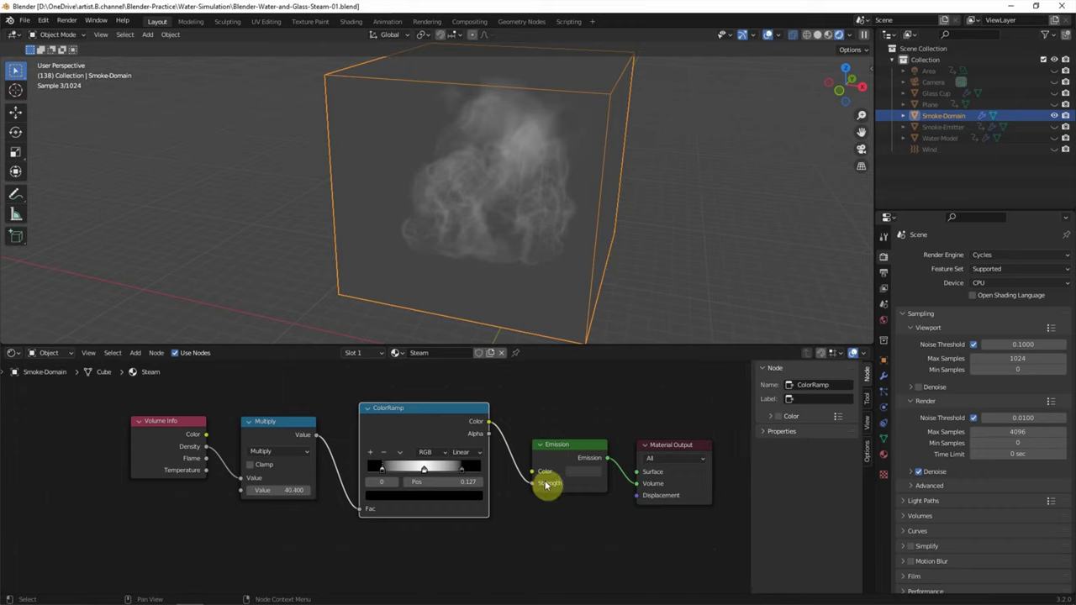
drag(613, 344, 618, 427)
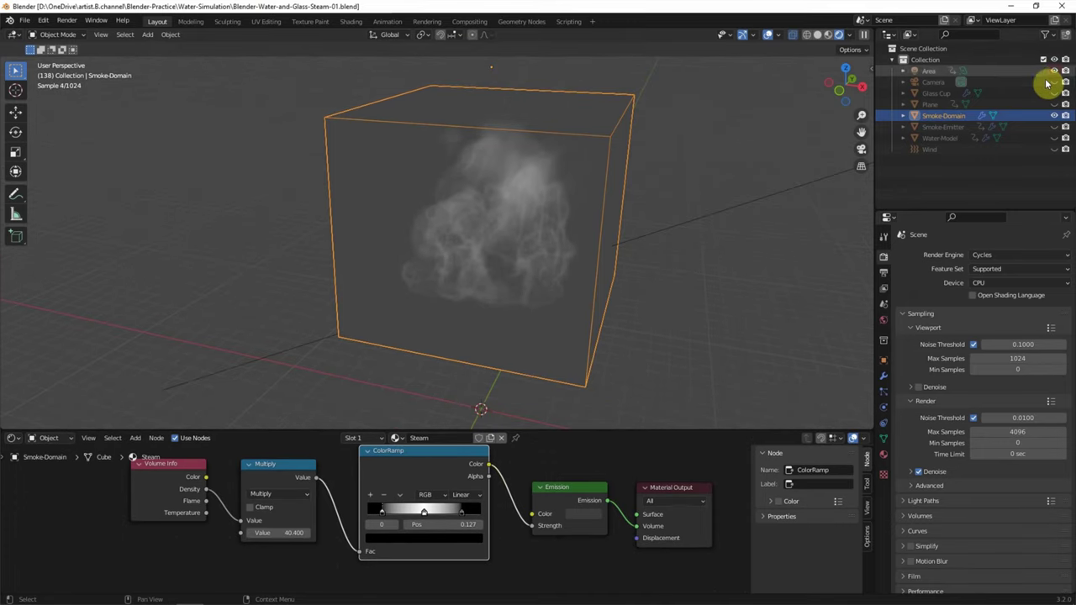
Step: Unhide the Glass Cup, Plane and Water-Model, and darken the Plane's base colour to 0.168 grey
drag(1054, 94, 1056, 106)
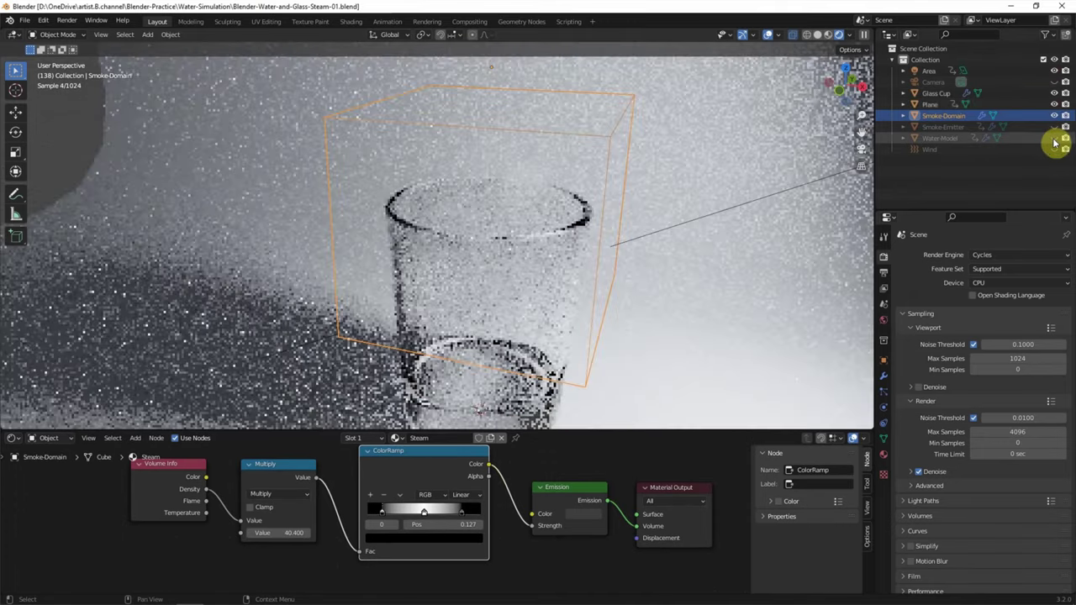
click(1055, 139)
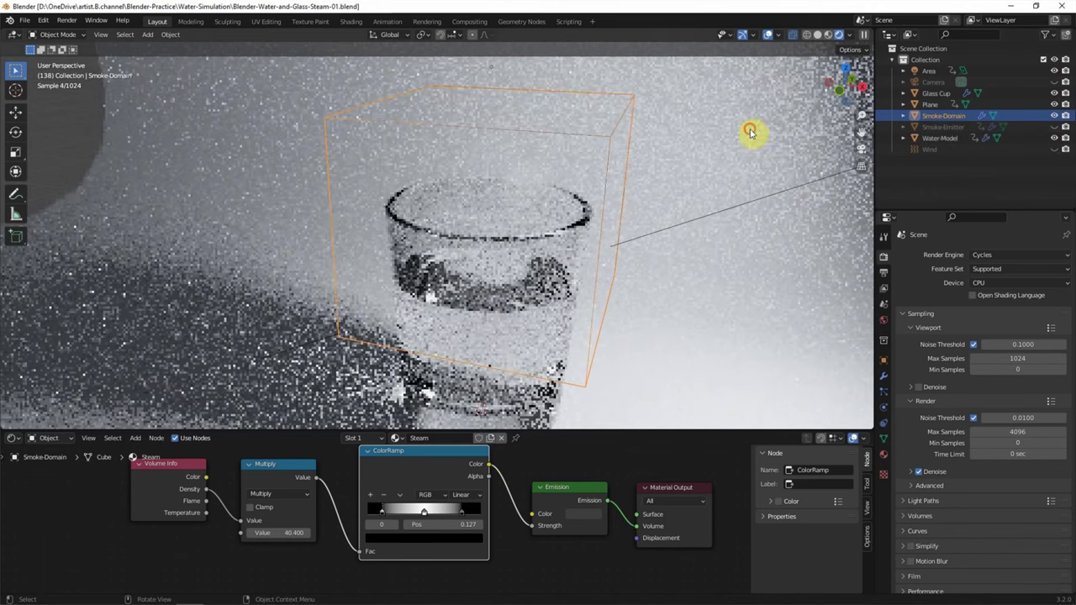
click(753, 136)
click(881, 455)
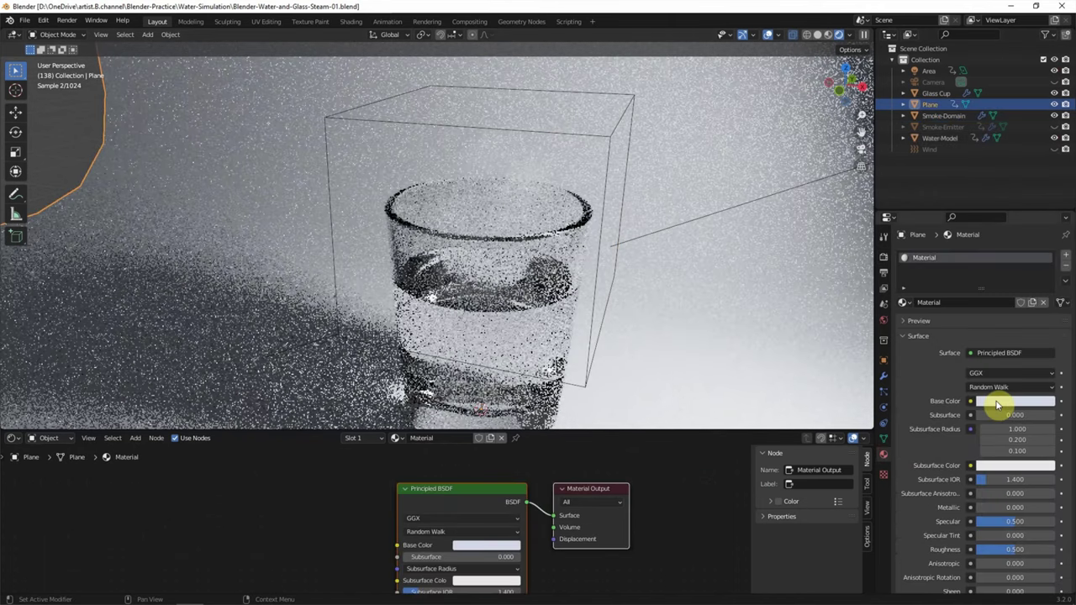
click(992, 401)
drag(1047, 300, 1045, 294)
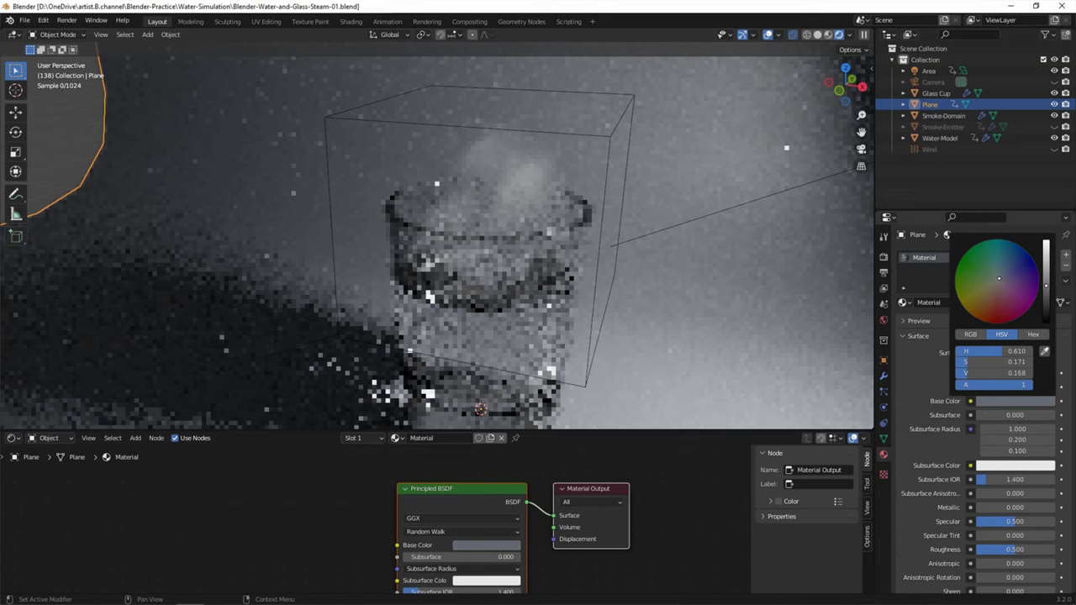
click(670, 296)
Step: Switch the node editor back to a Timeline and play the steam simulation to frame 180
mouse_move(670, 296)
middle_down()
mouse_move(689, 278)
mouse_move(756, 290)
mouse_move(631, 336)
middle_up()
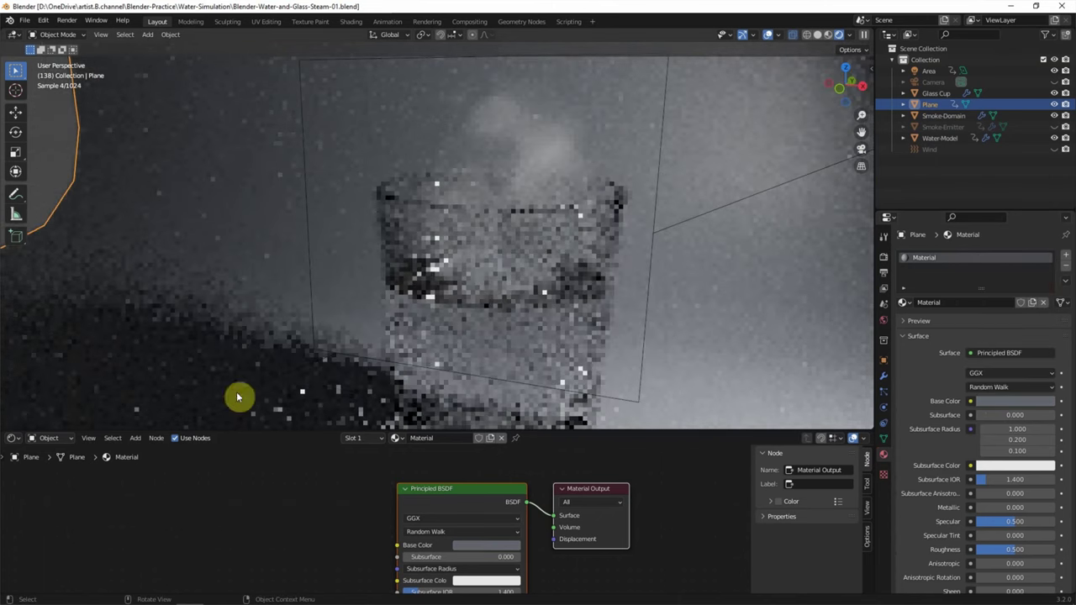
click(14, 439)
click(139, 481)
drag(367, 437, 370, 545)
key(space)
key(space)
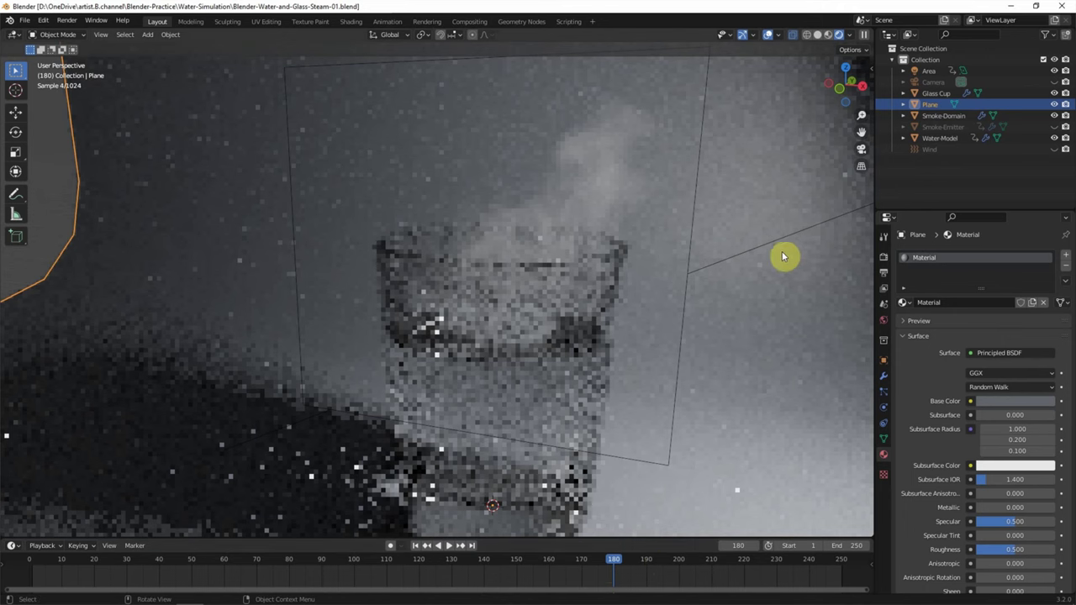
Step: Turn off overlays, zoom in, and shrink the timeline to enlarge the rendered steam view
click(767, 35)
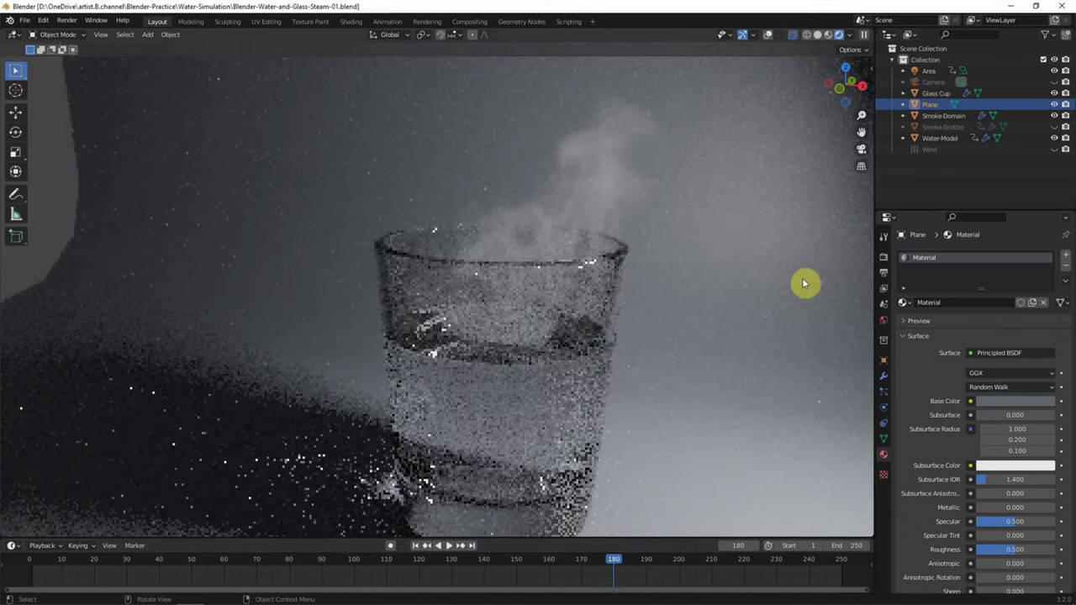
scroll(803, 284, up, 1)
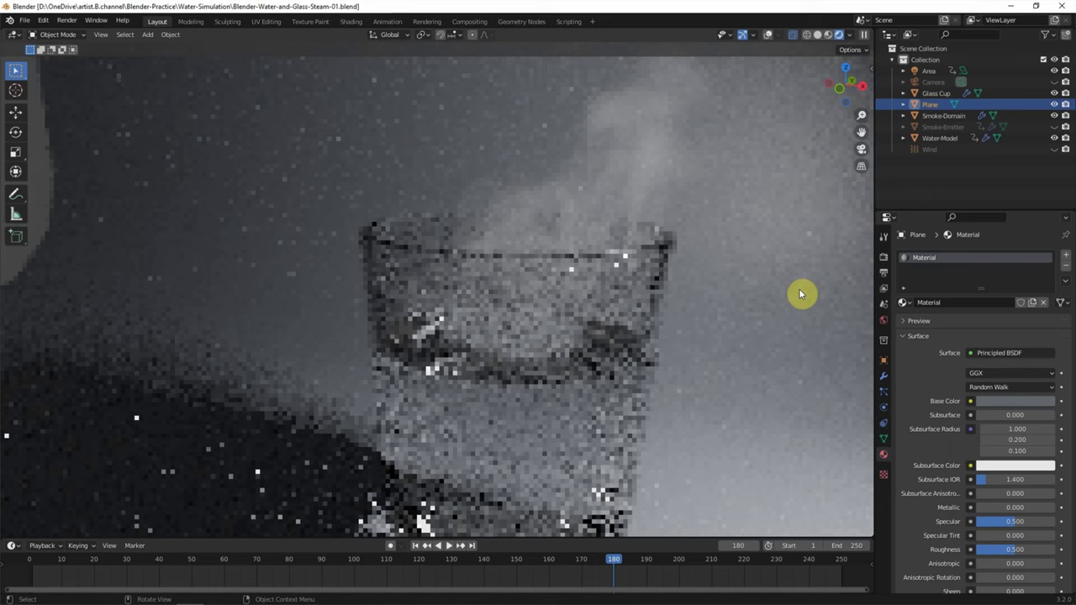
drag(752, 539, 759, 582)
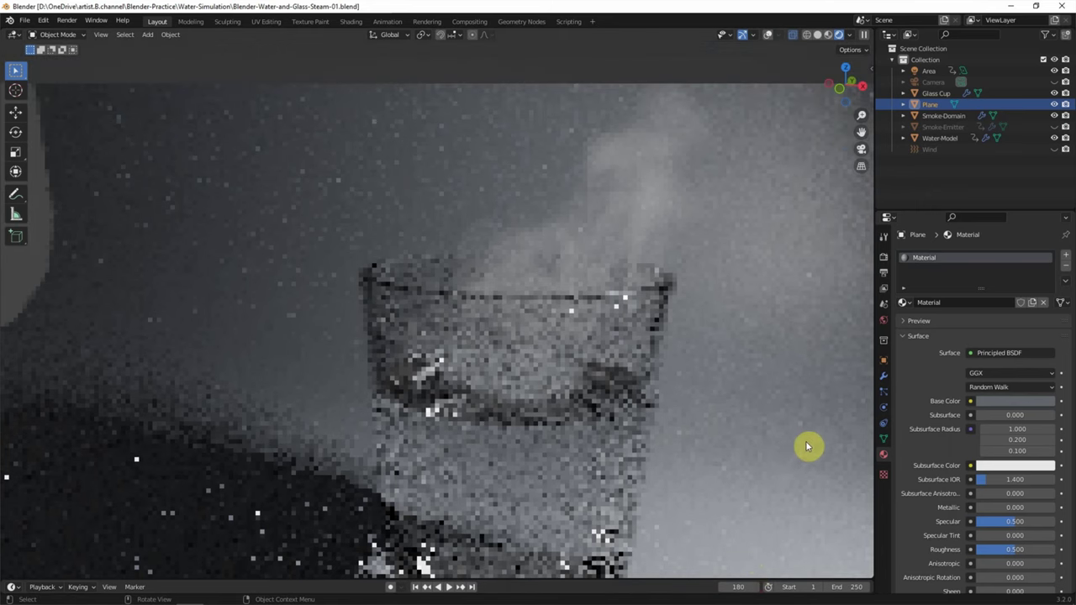